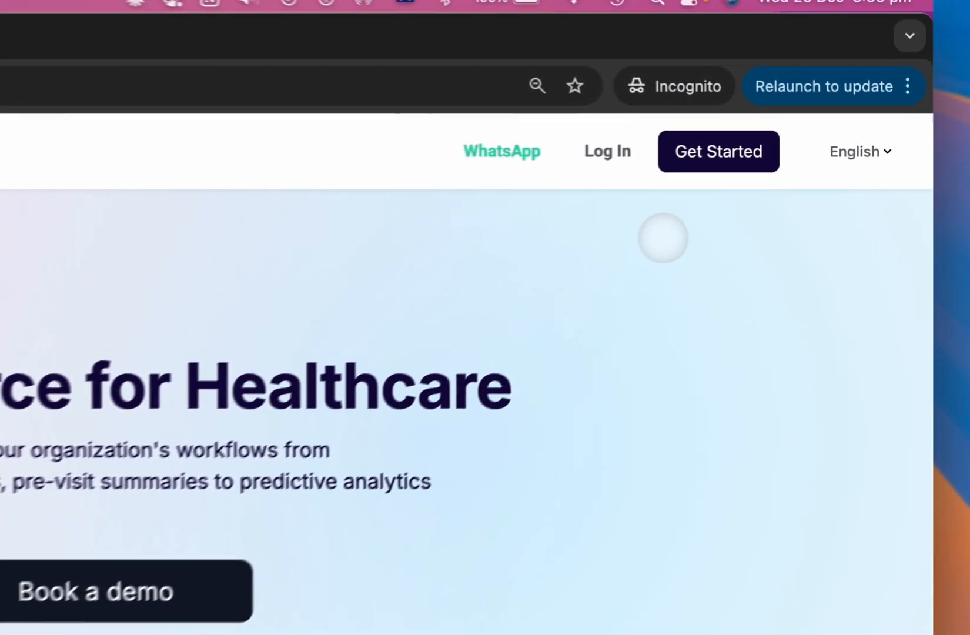
Step: View the sign-up page and the start options for a new consultation on the notes page
click(707, 161)
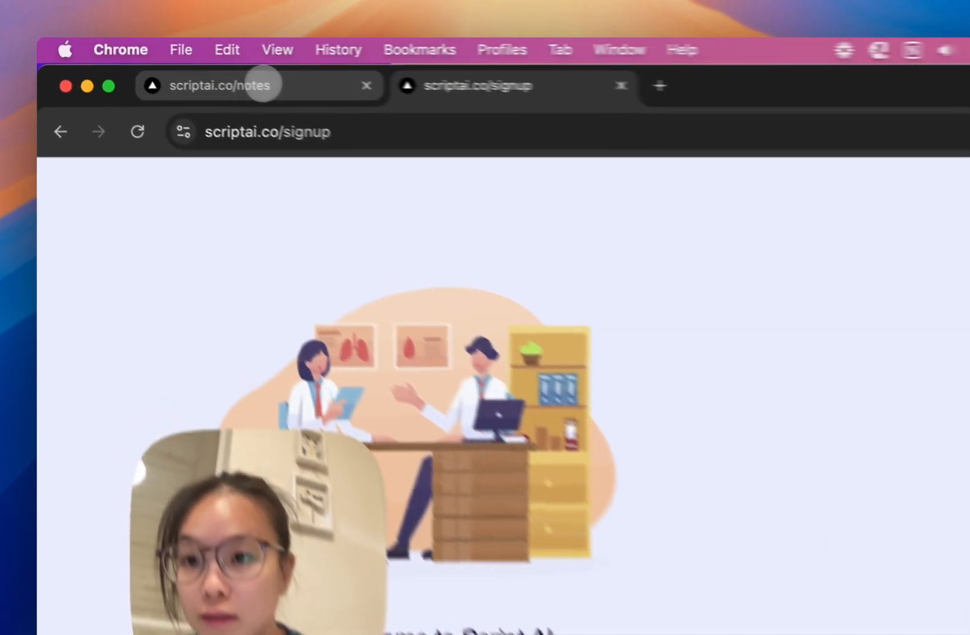
click(167, 65)
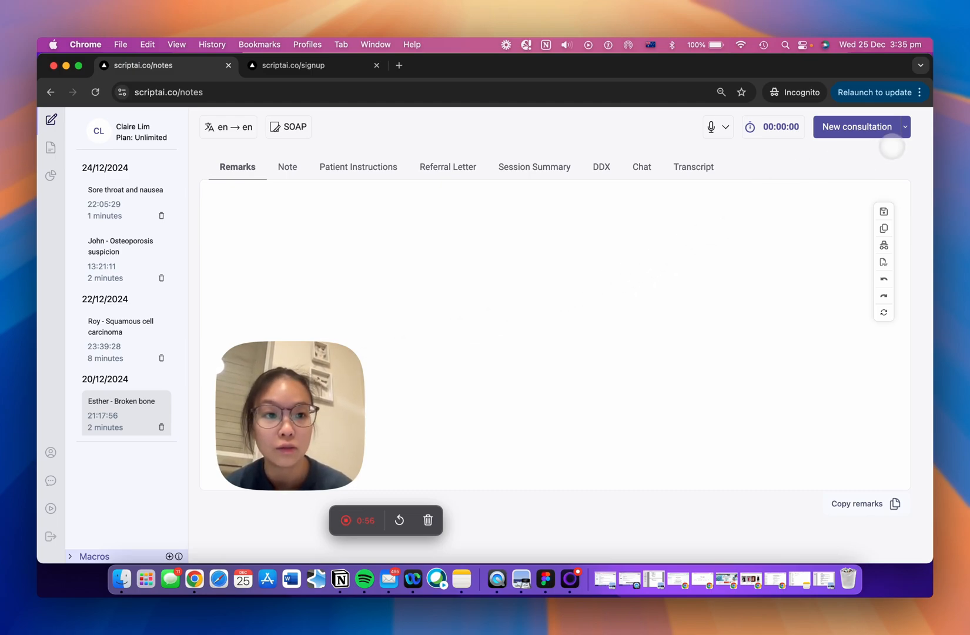
click(892, 127)
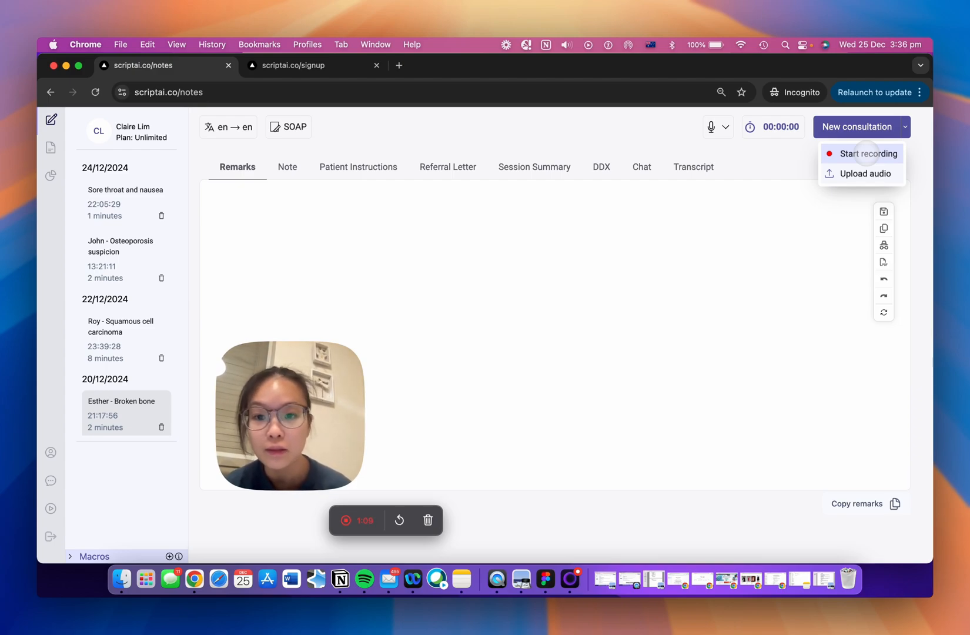
click(868, 154)
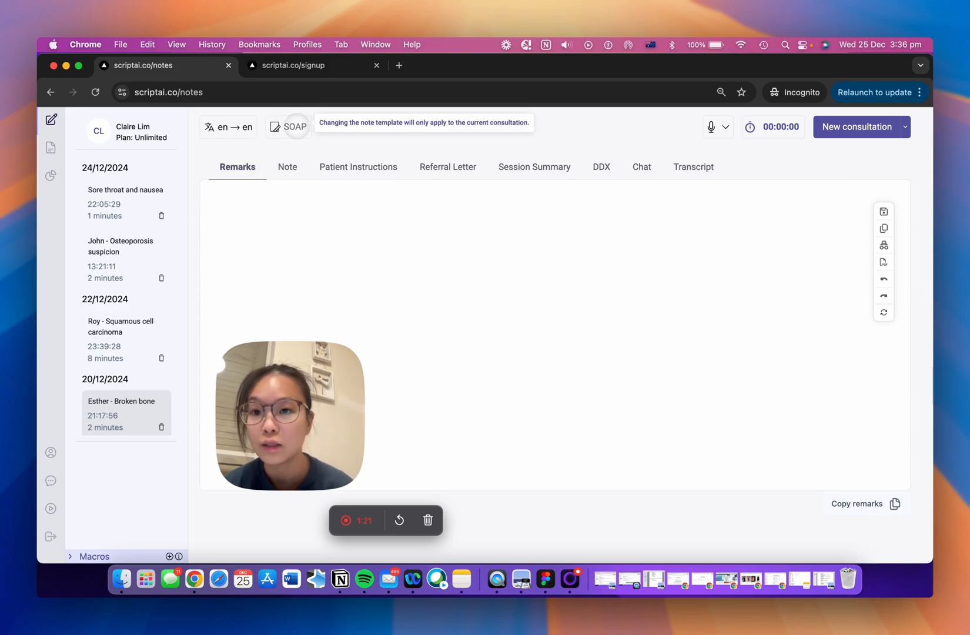
Step: View the list of templates available for the current consultation without changing the selected one
click(292, 127)
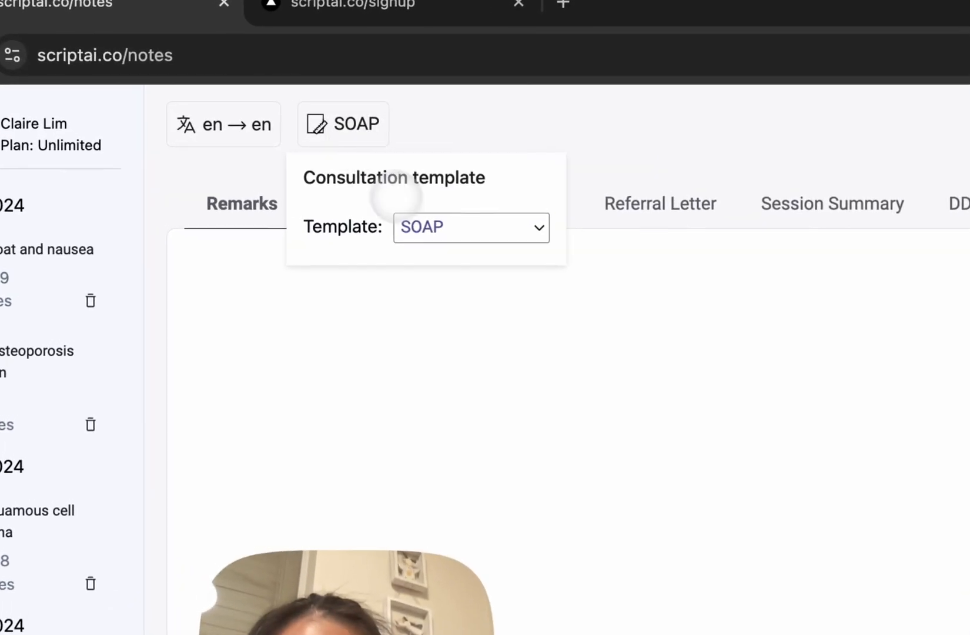
click(461, 230)
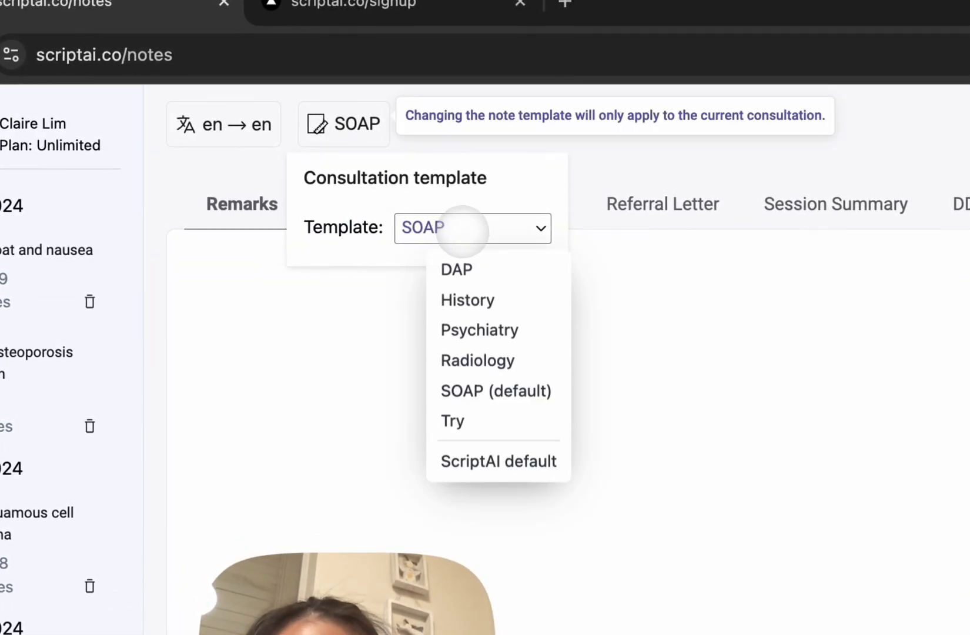
click(300, 373)
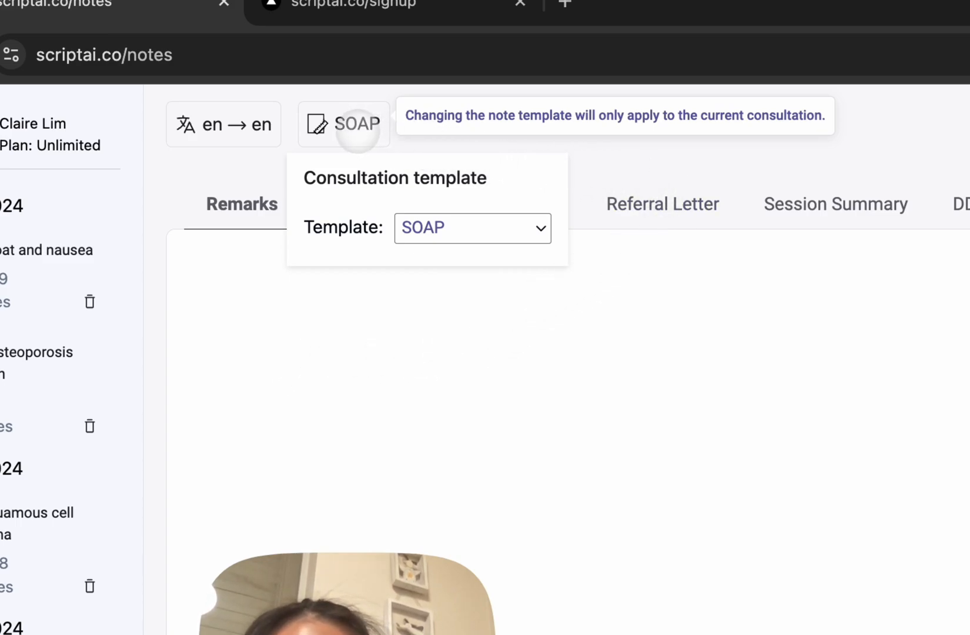
click(358, 130)
Step: Open the consultation's note and start creating a new template titled "Test"
click(340, 203)
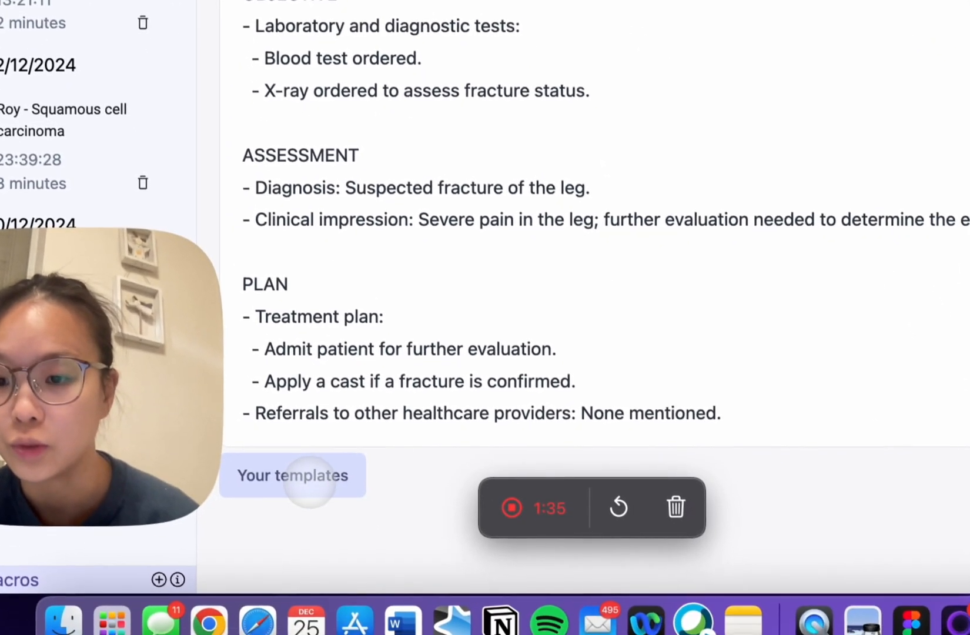
click(311, 481)
mouse_move(328, 268)
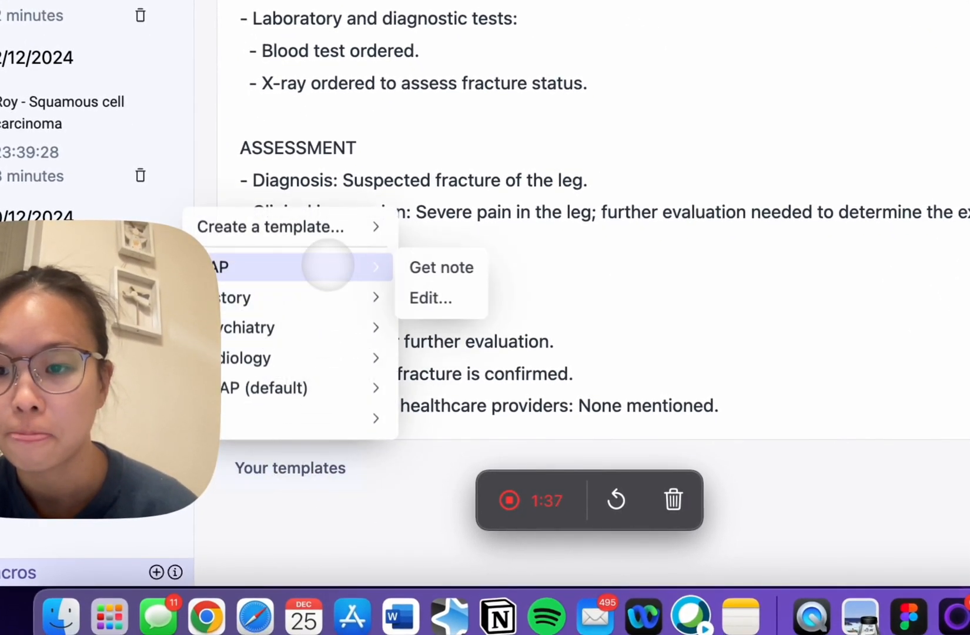
mouse_move(329, 227)
click(505, 227)
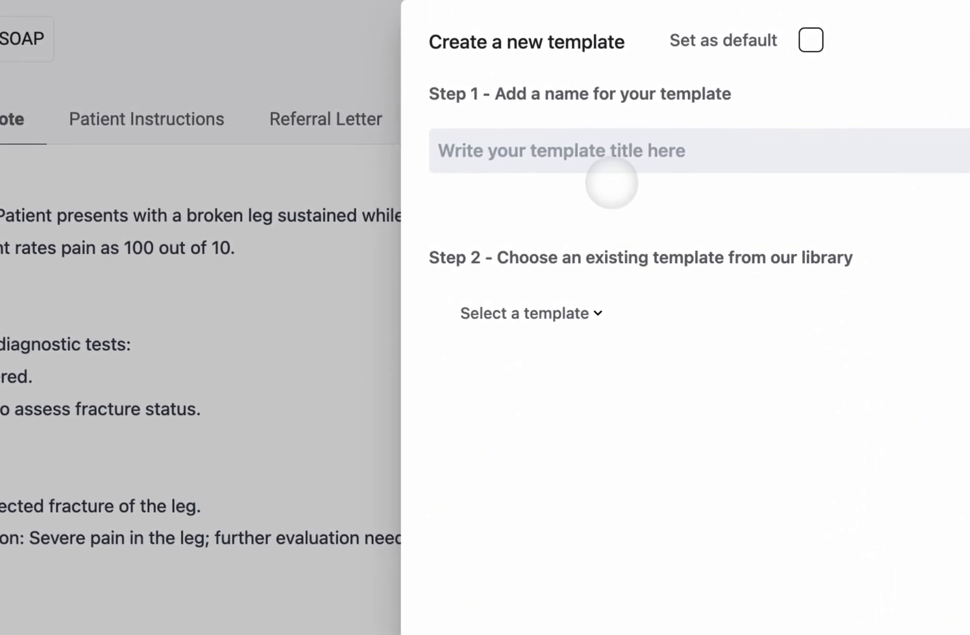
click(618, 162)
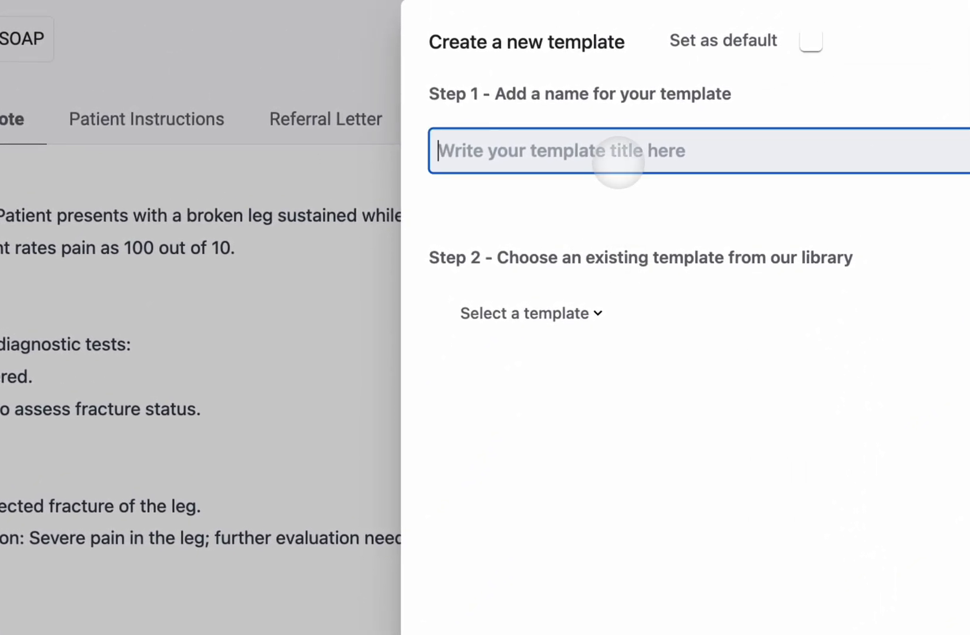
text(T)
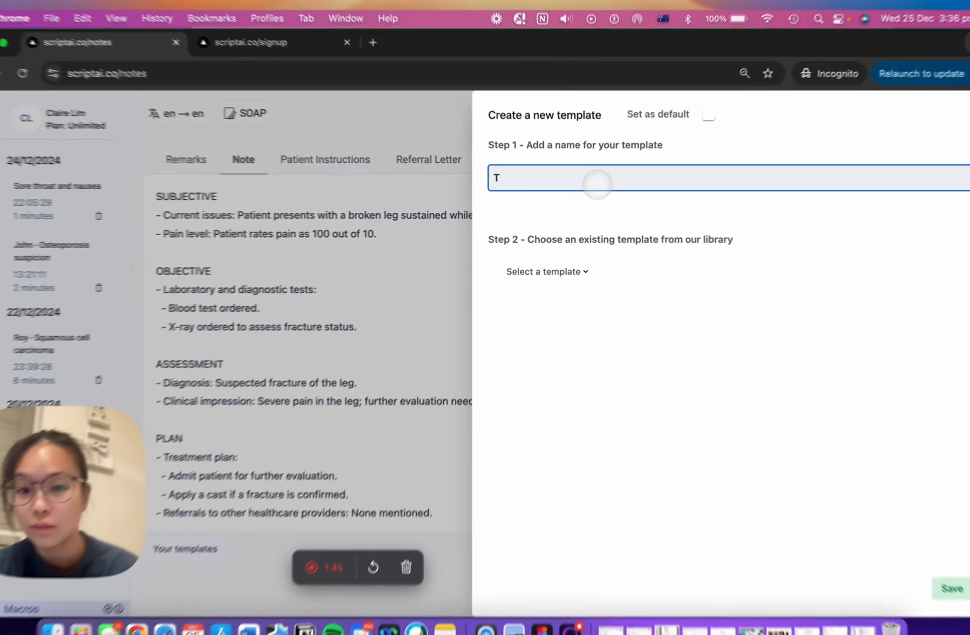
text(est)
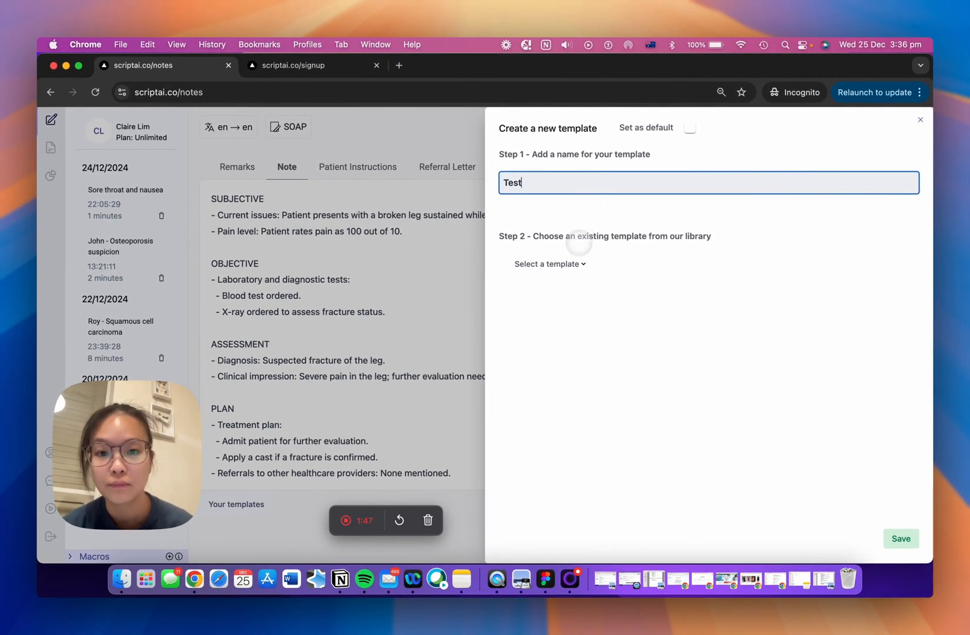
Step: Try the SOAP and History library templates as the basis for the new template and look through the History sections
click(565, 264)
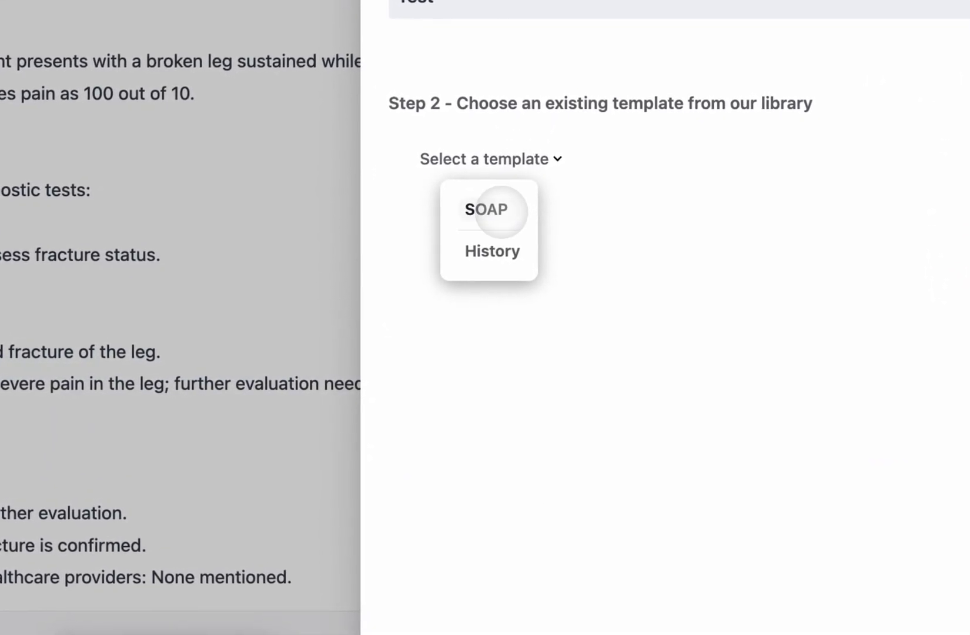
click(492, 210)
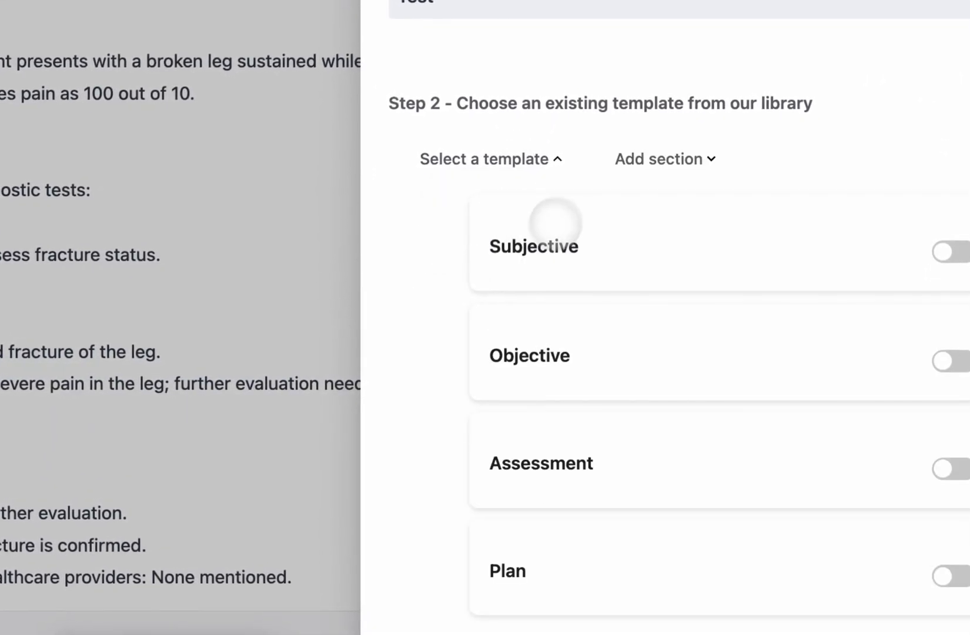
click(515, 157)
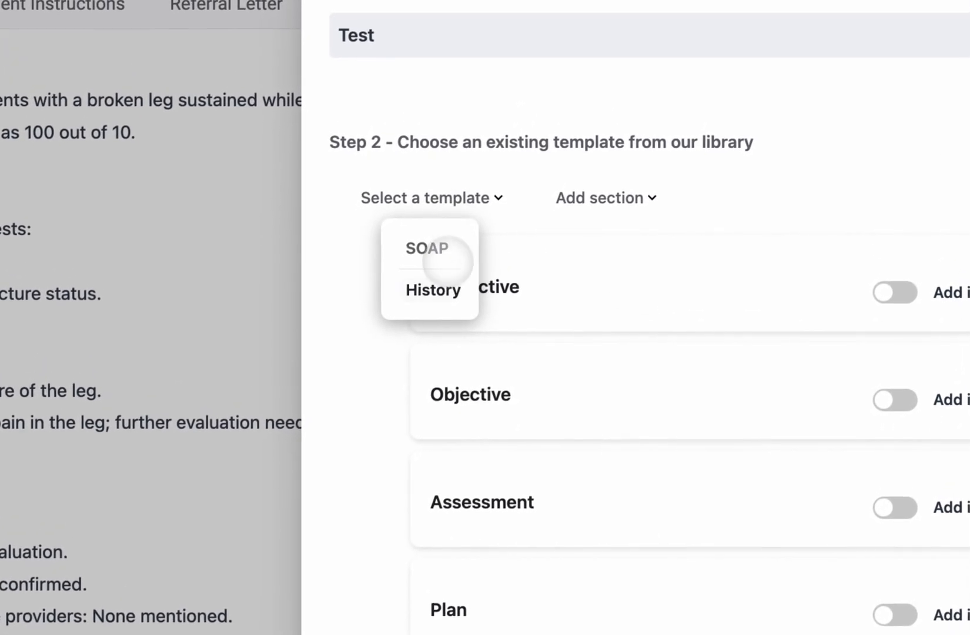
click(502, 246)
scroll(502, 400, down, 3)
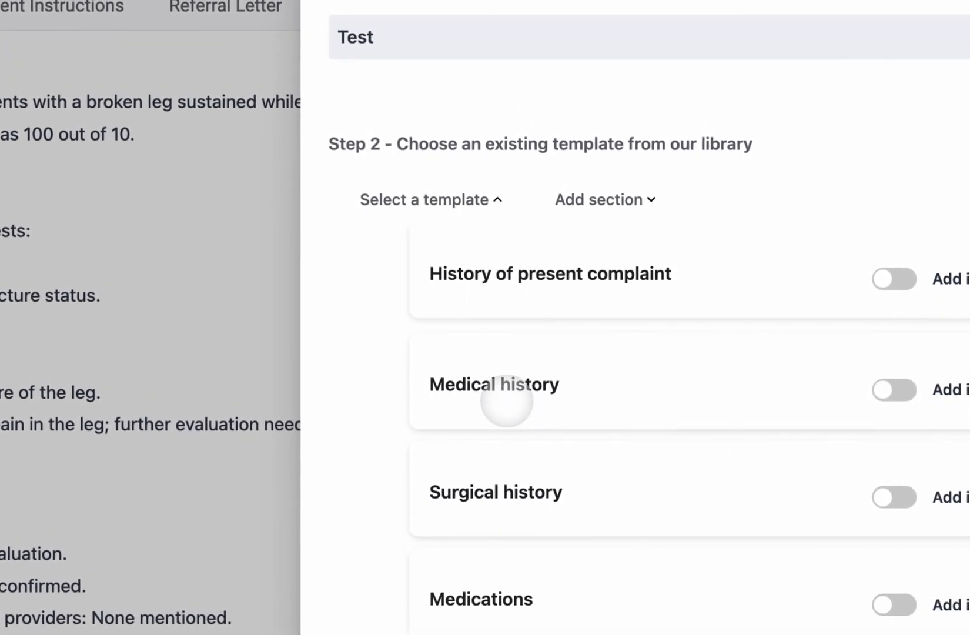
mouse_move(532, 379)
mouse_down()
mouse_move(530, 510)
mouse_move(530, 380)
mouse_up()
scroll(531, 381, up, 3)
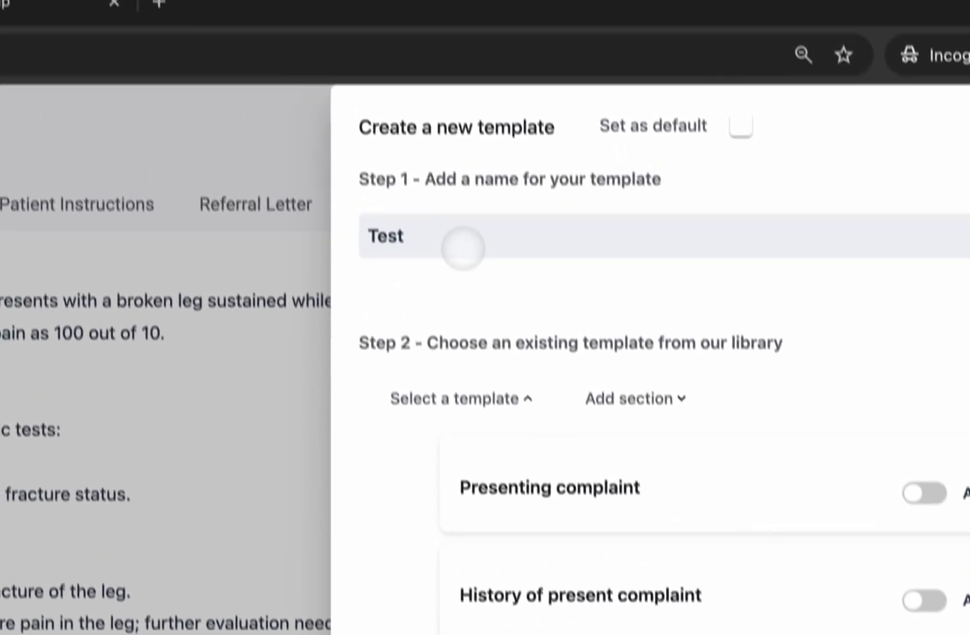
Step: Rename the new template as "Test demo template"
click(437, 39)
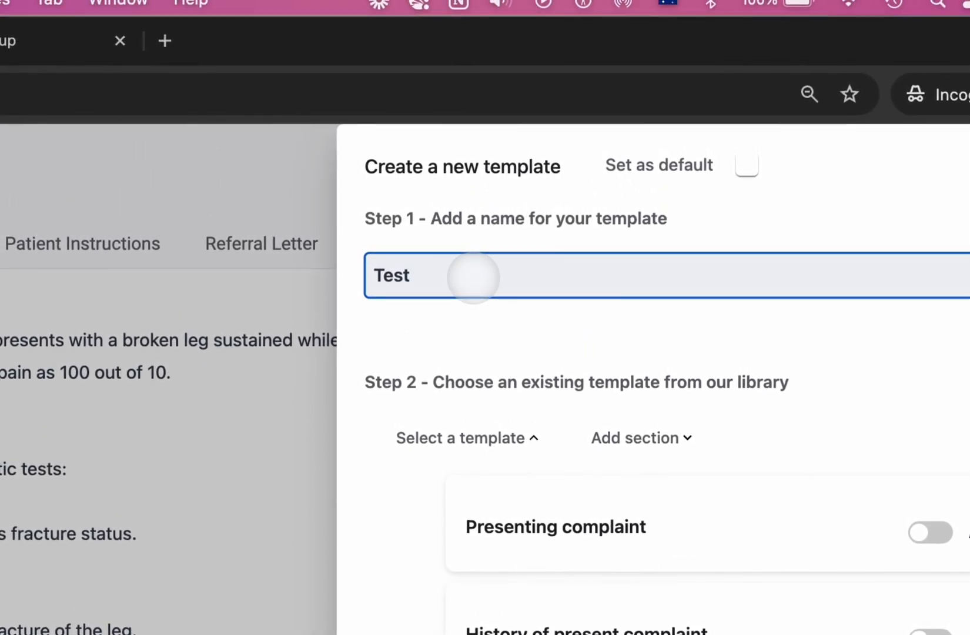
text(demo templa)
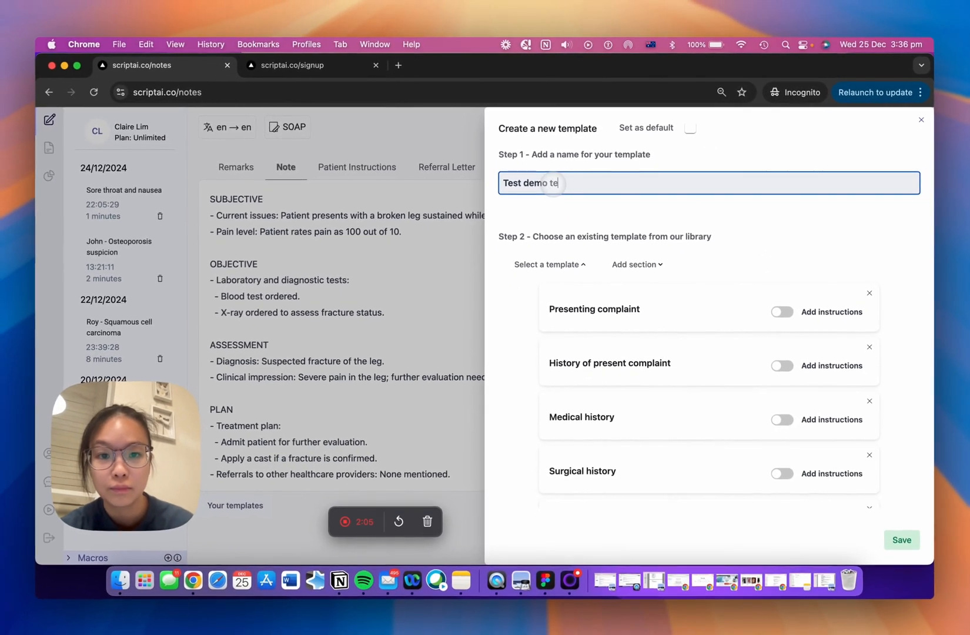
text(te)
Step: Set the new template as default and base it on the SOAP library template
click(690, 127)
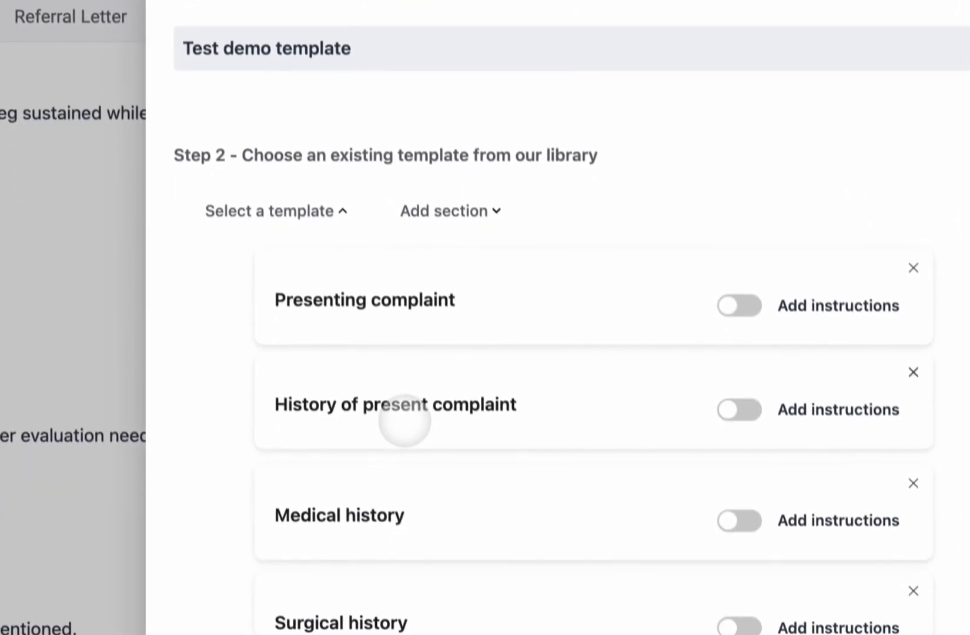
click(329, 190)
click(269, 235)
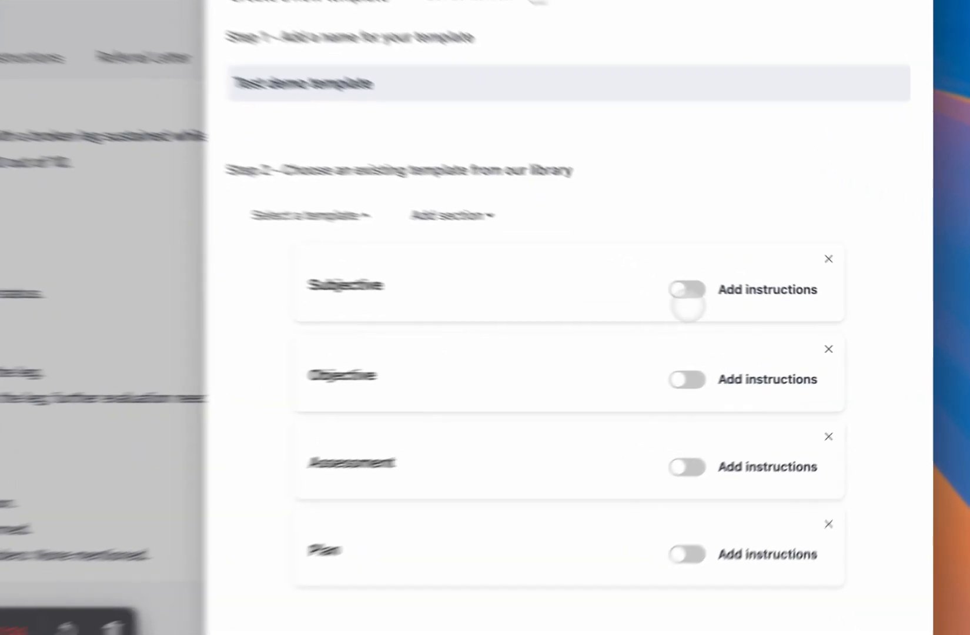
Step: Try the instruction "If HIV status was mentioned, never include it in" in the Subjective section, clear it and switch its instructions off
click(782, 311)
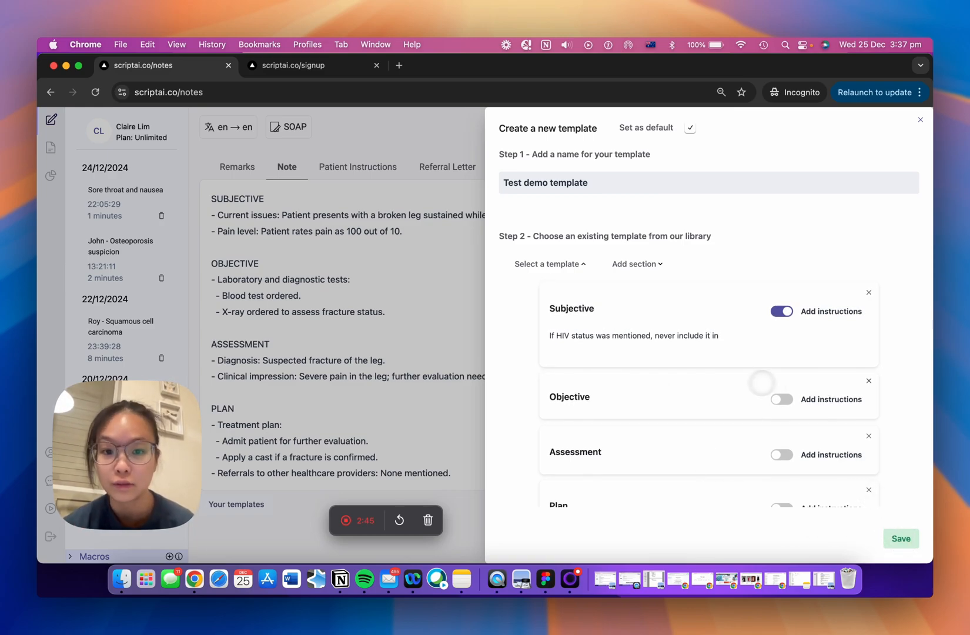
scroll(762, 383, down, 2)
scroll(762, 383, up, 2)
double_click(685, 334)
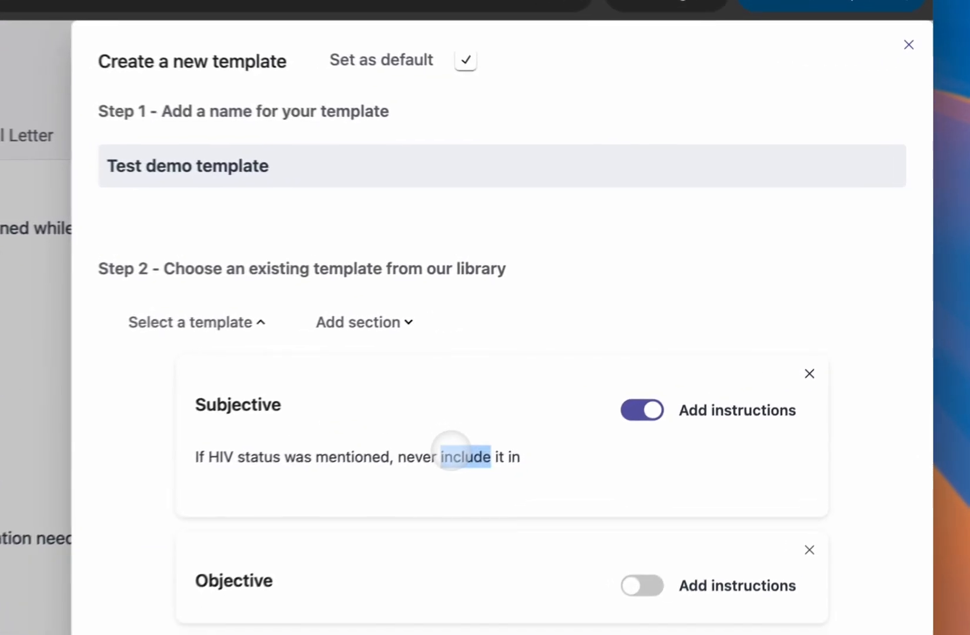
triple_click(452, 454)
key(BackSpace)
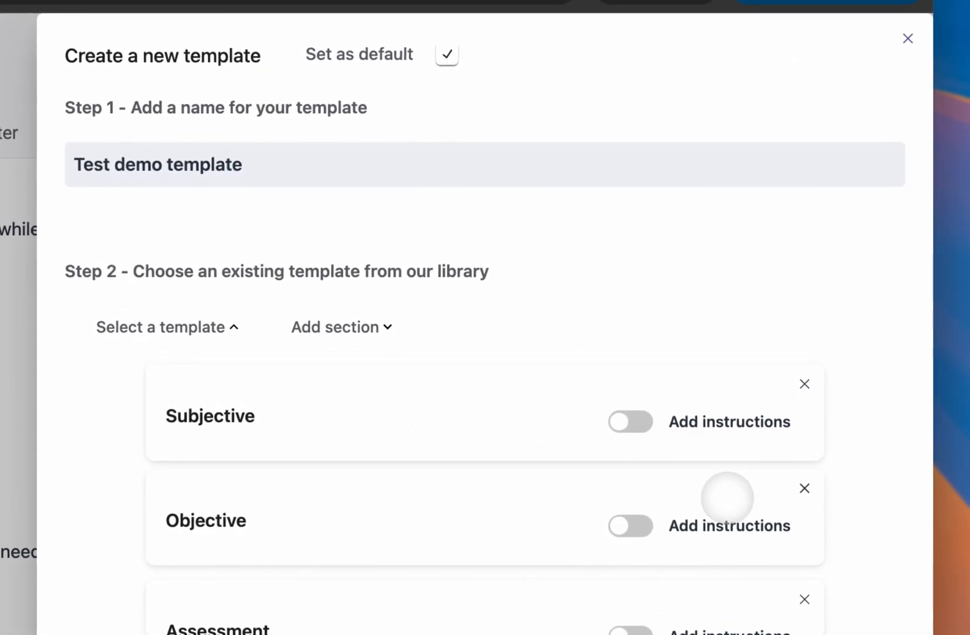
click(630, 421)
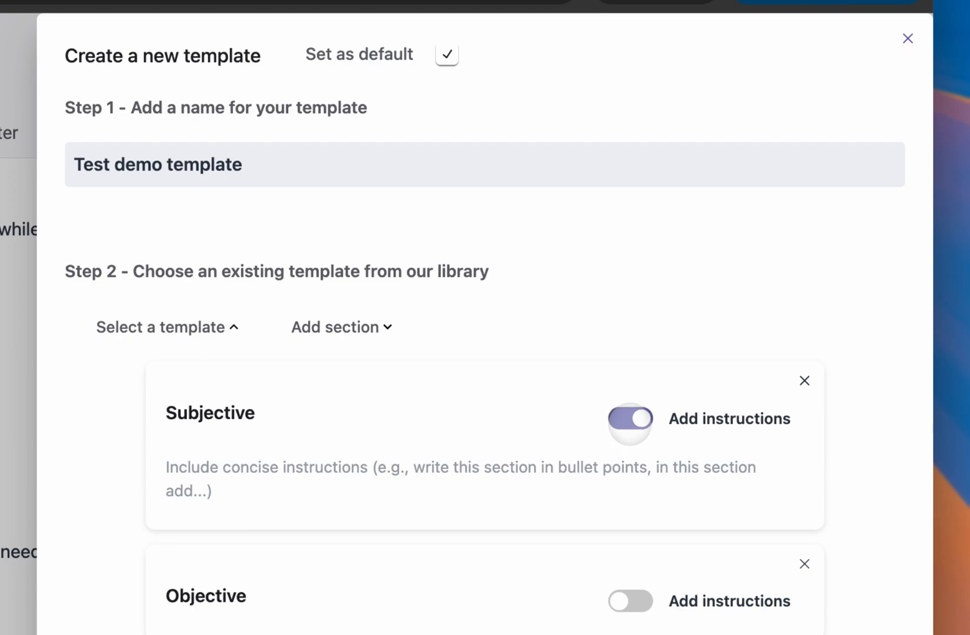
click(630, 419)
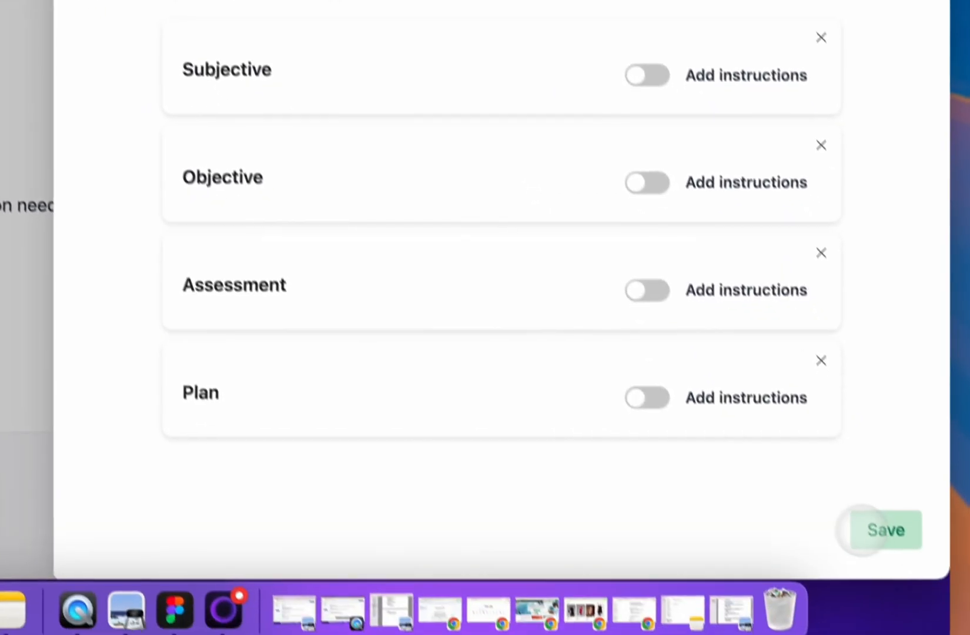
Step: Save the new template and choose Test demo template as the consultation template
click(871, 528)
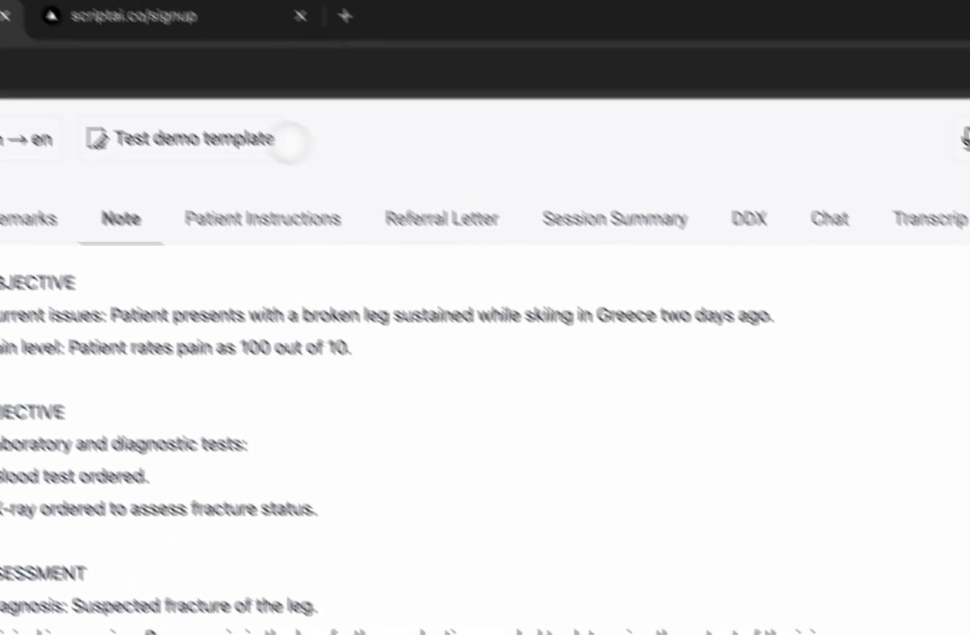
click(285, 179)
click(318, 294)
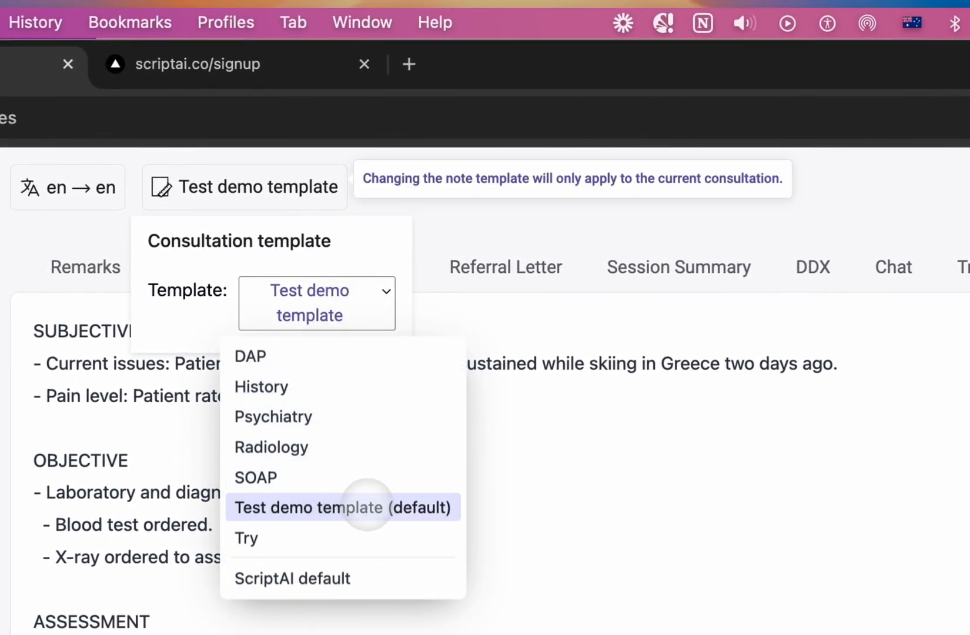
click(374, 506)
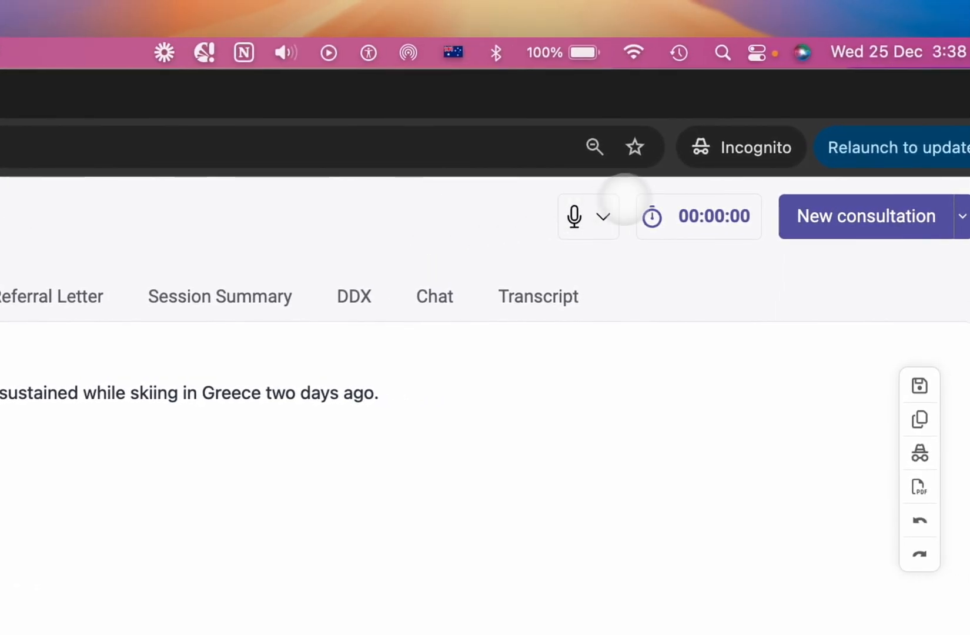
Step: Start recording a new consultation and allow the site to use the microphone this time
click(867, 227)
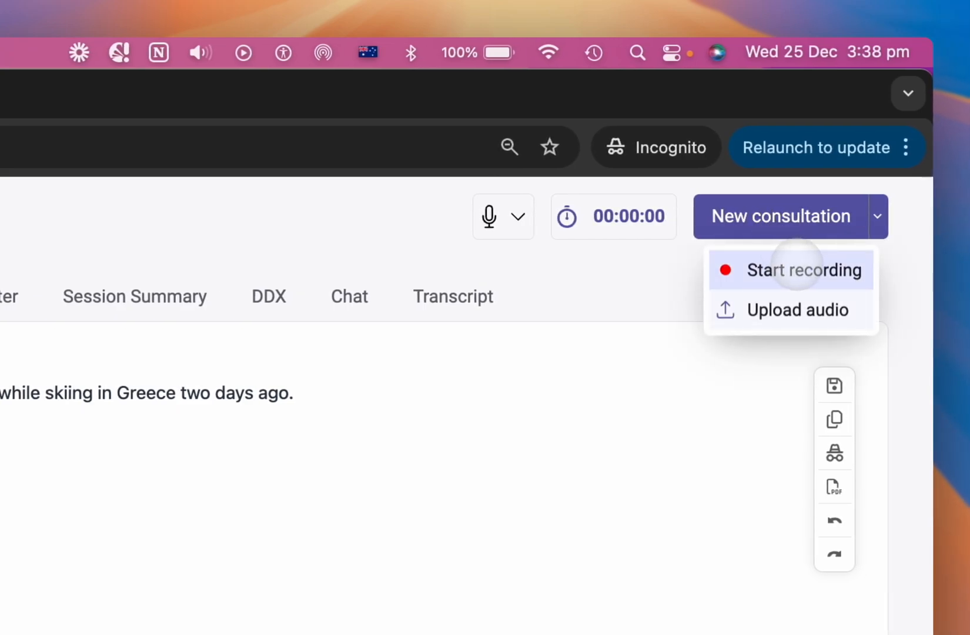
click(798, 269)
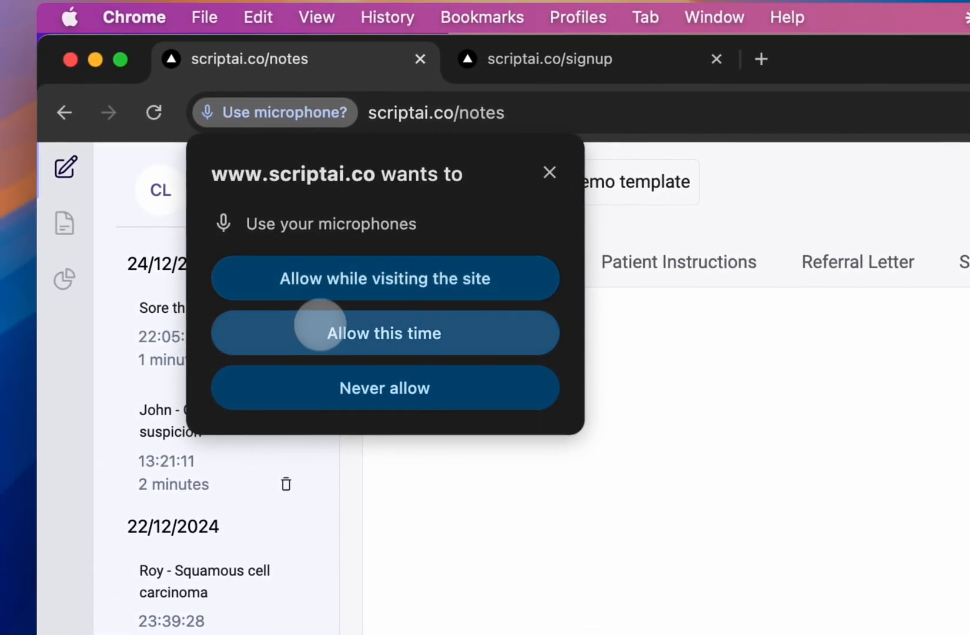
click(320, 329)
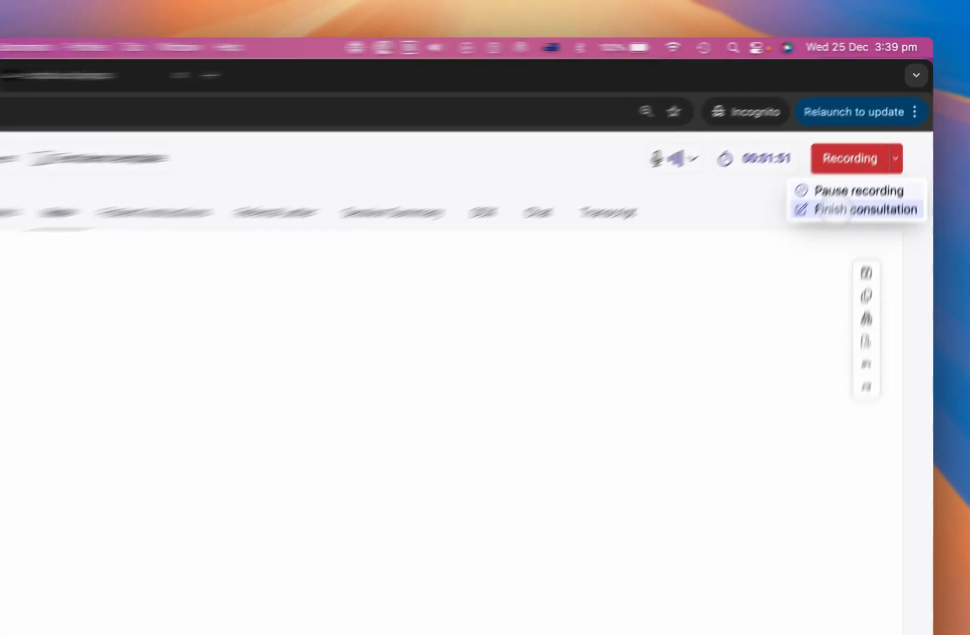
Step: Finish the consultation and name its compressed audio file with the patient's first name followed by "consultation"
click(861, 165)
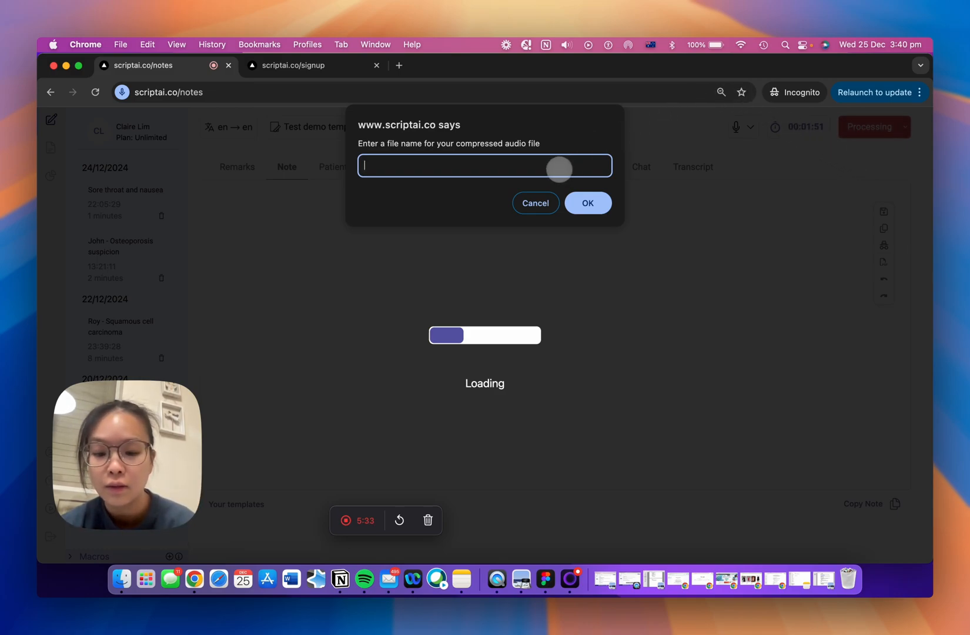
text(Esther)
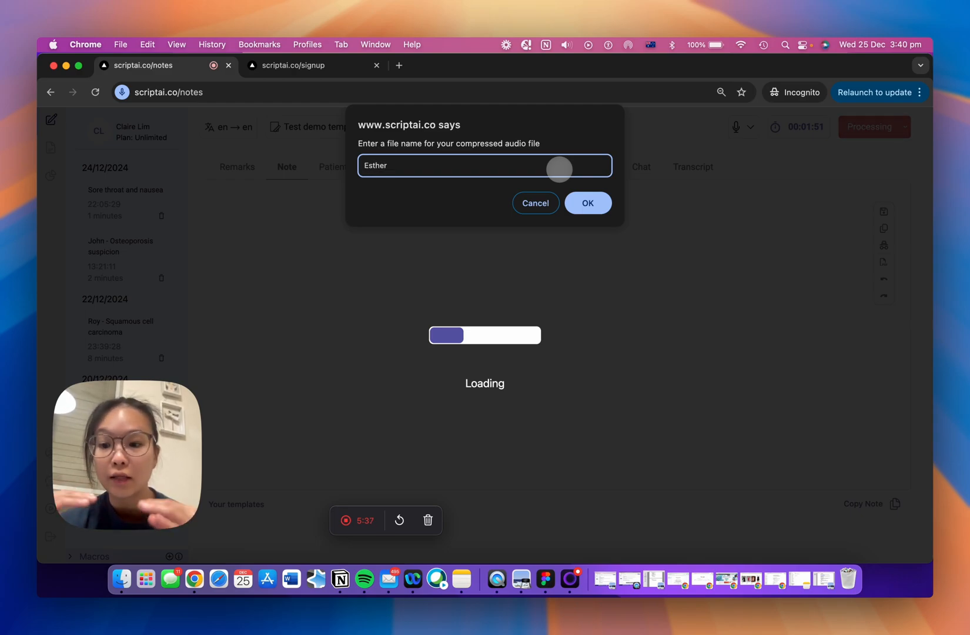
text( c)
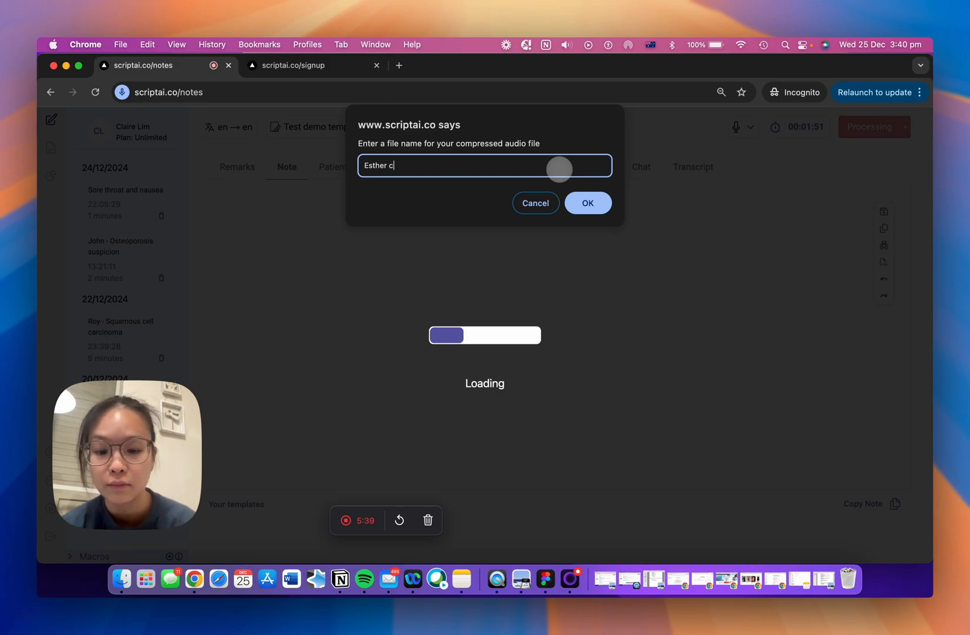
text(onsultation)
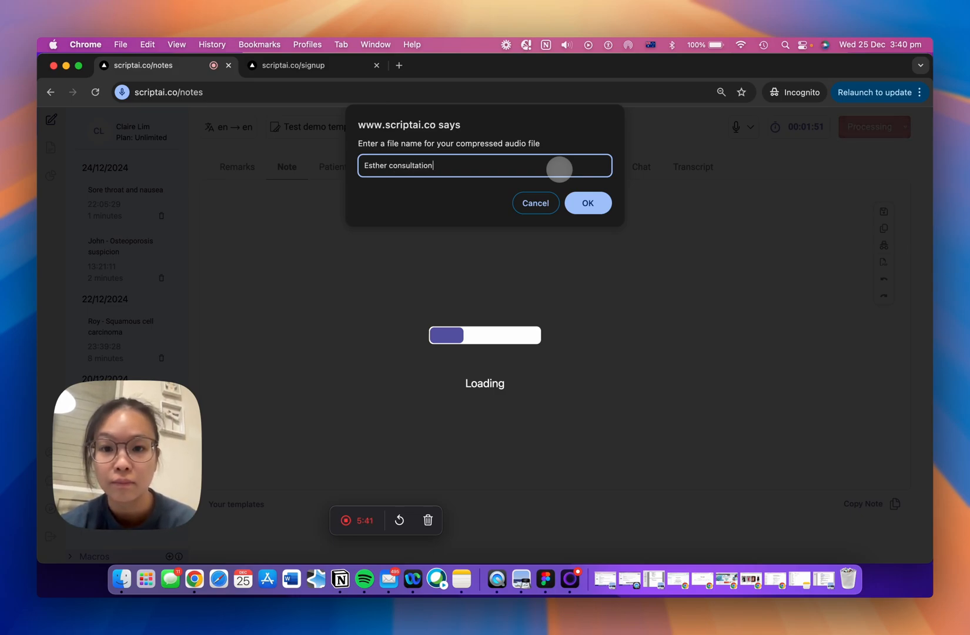
key(Return)
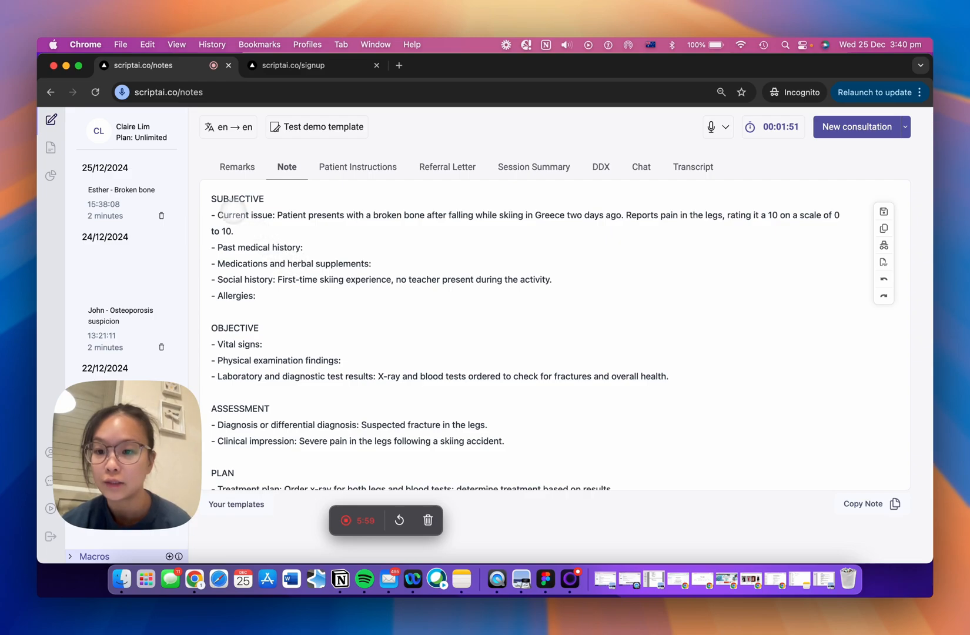
Step: Read through the generated note's Subjective, Objective, Assessment and Plan sections
scroll(241, 315, down, 1)
scroll(241, 315, down, 2)
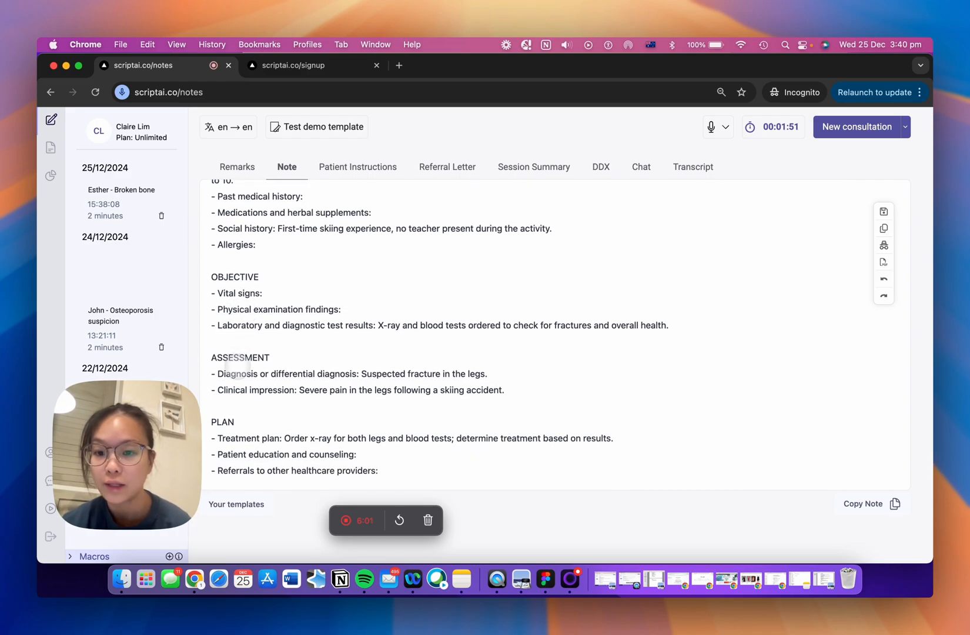
scroll(229, 424, up, 2)
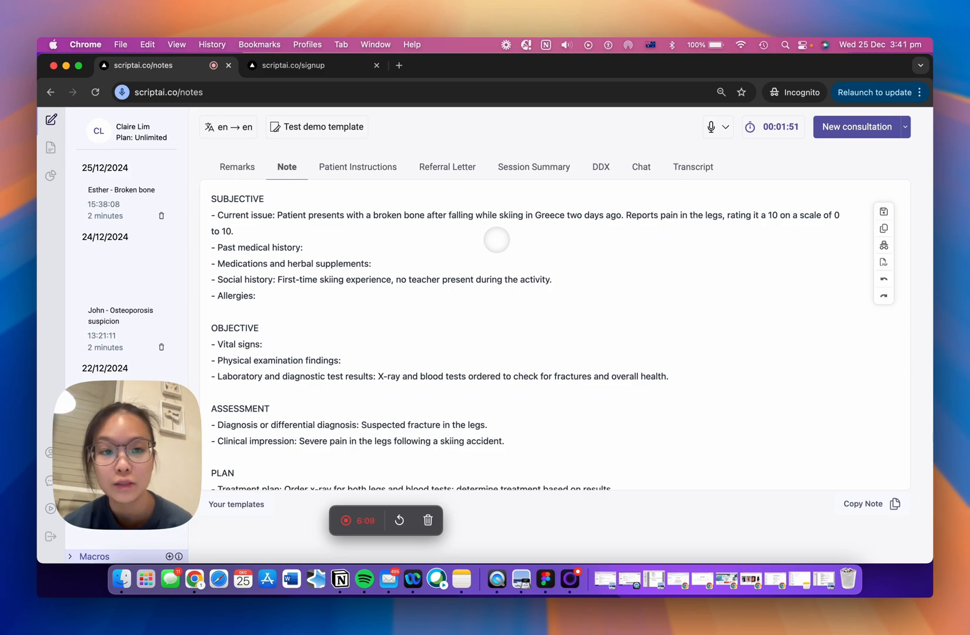
scroll(497, 240, down, 1)
scroll(497, 239, down, 2)
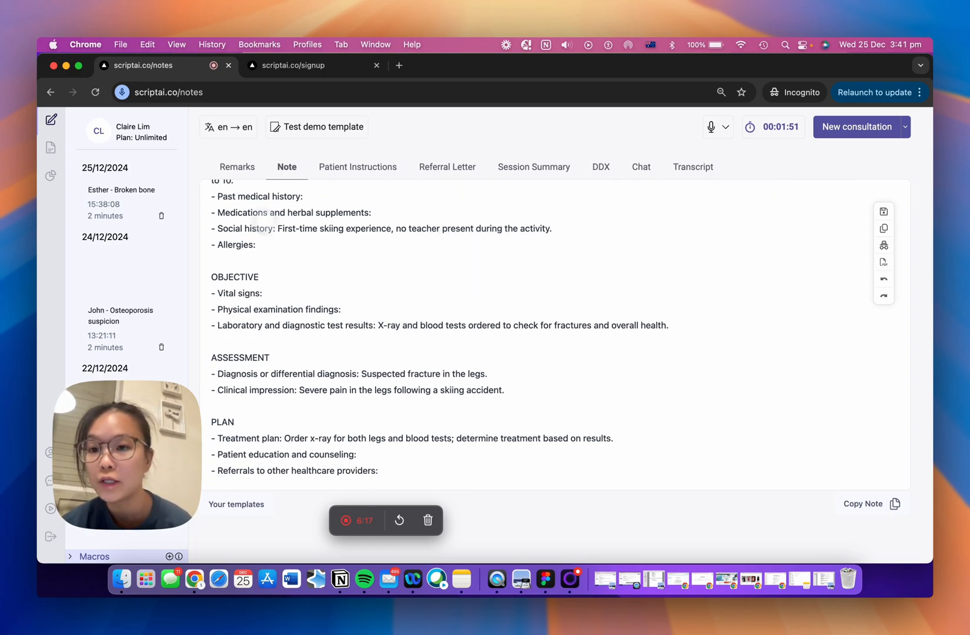
Step: Add the remark "- dressed inappropriately for the weather" to the consultation's Remarks
click(236, 169)
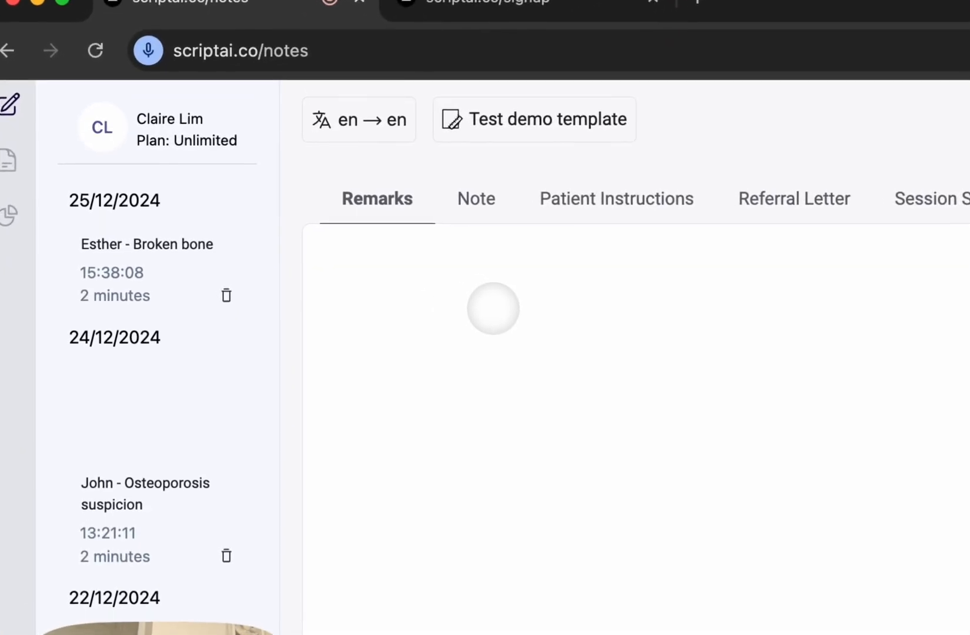
click(494, 308)
text(- fo)
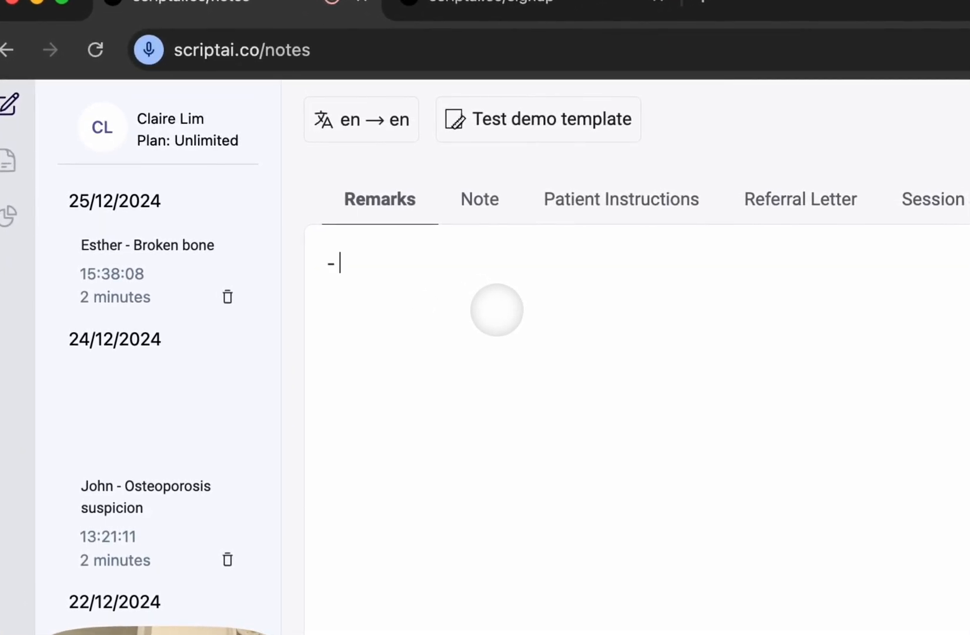
key(BackSpace)
key(BackSpace)
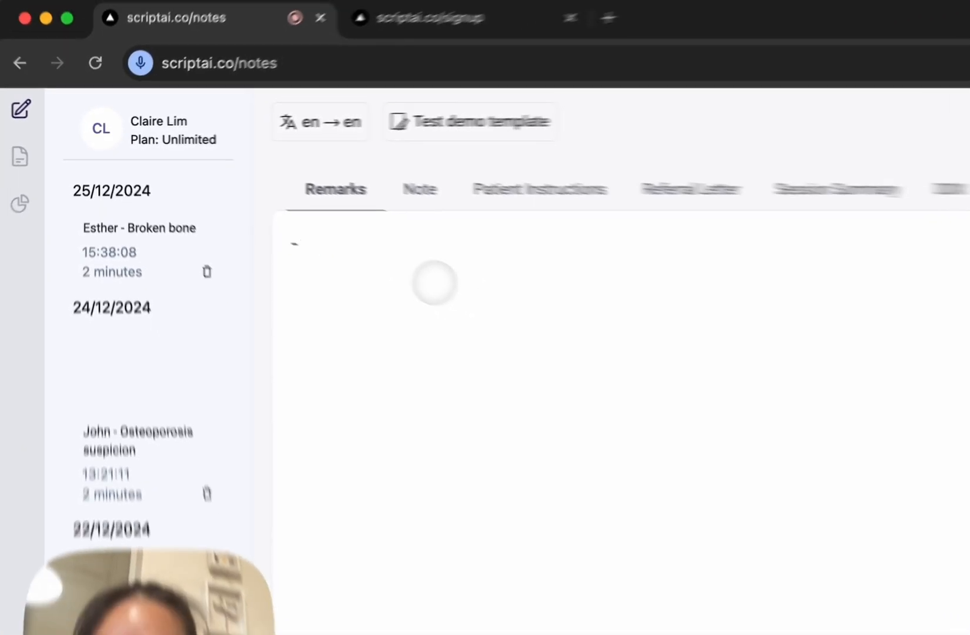
text(dressed in)
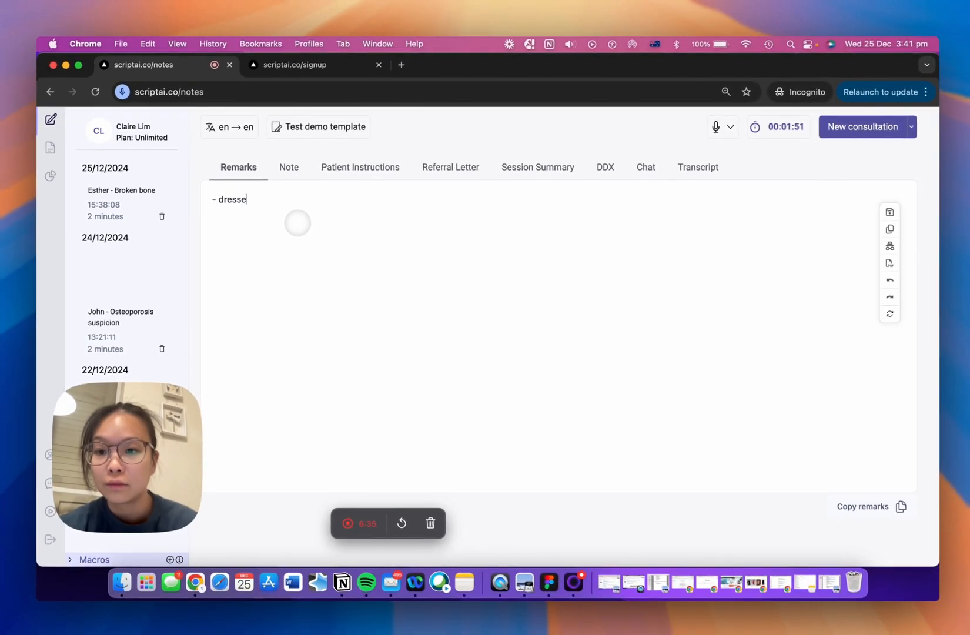
text(appro)
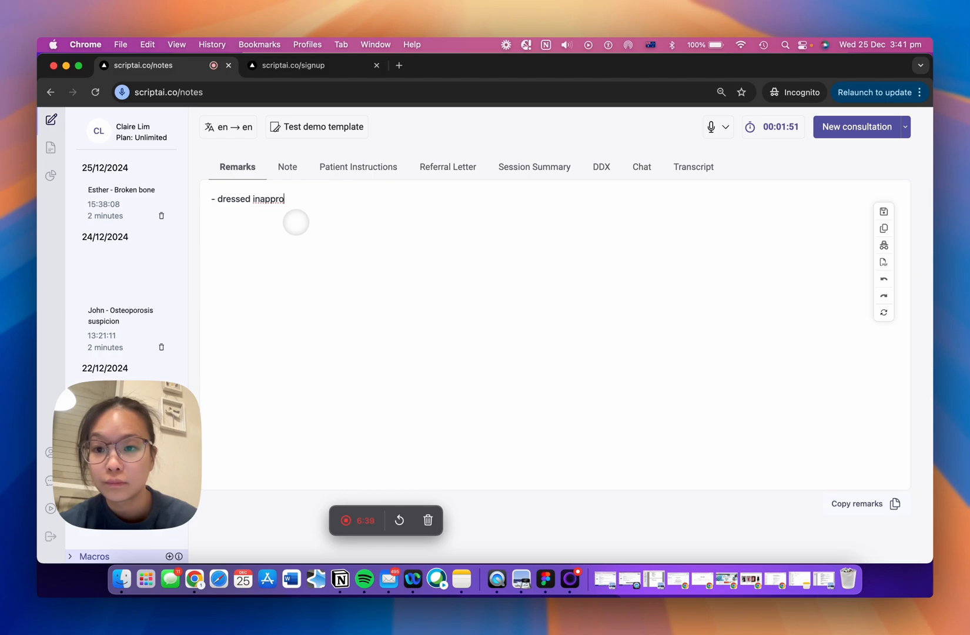
text(priately for t)
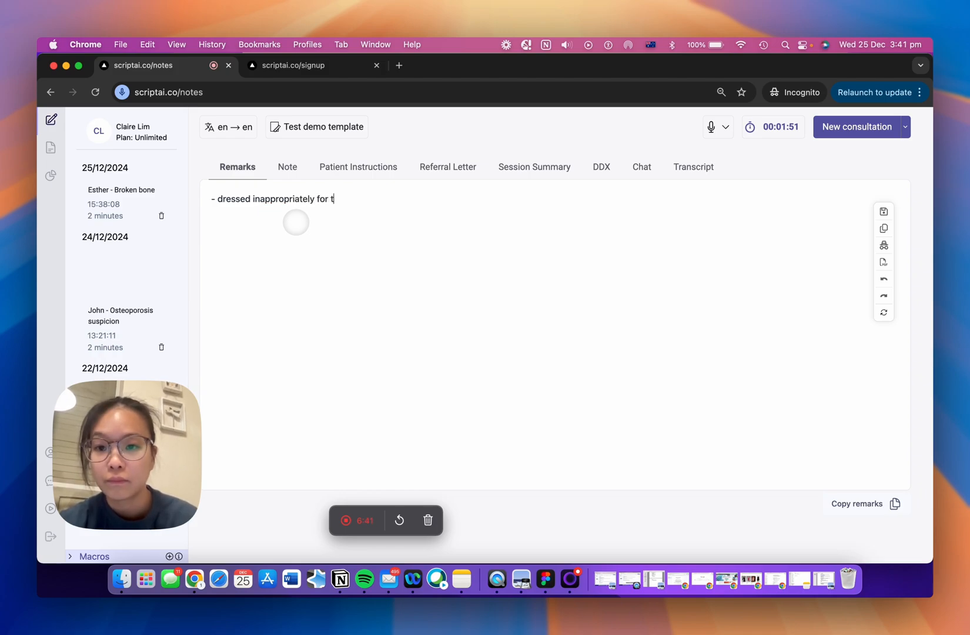
text(he weather)
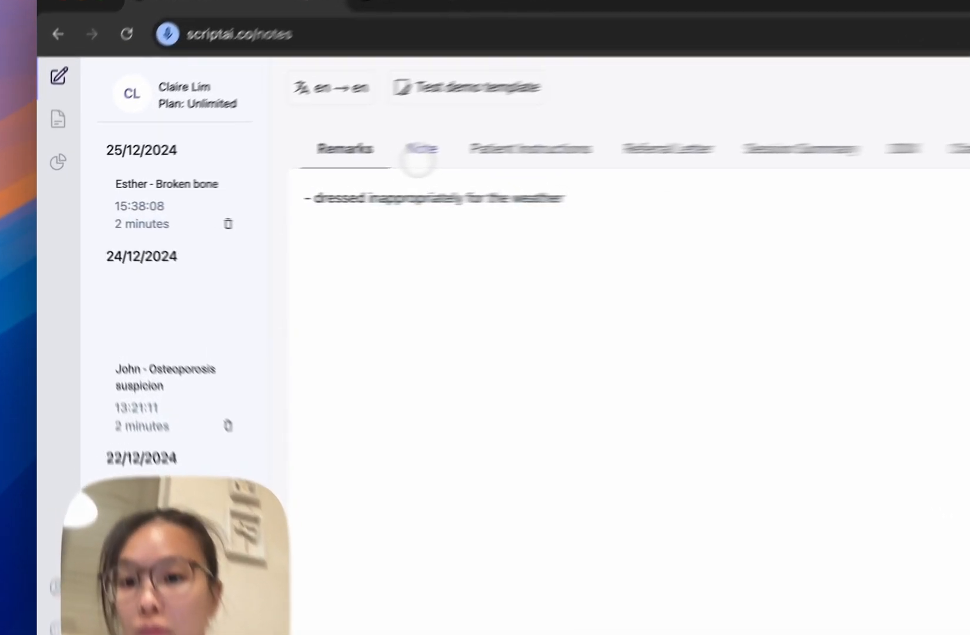
Step: Examine the generated Patient Instructions and Referral Letter for the consultation
click(286, 171)
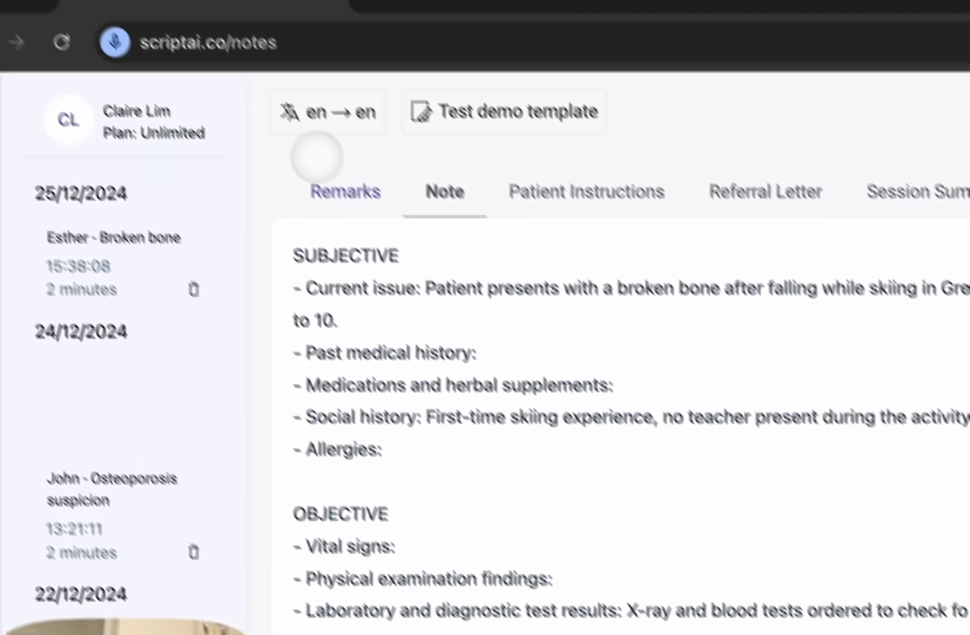
click(332, 190)
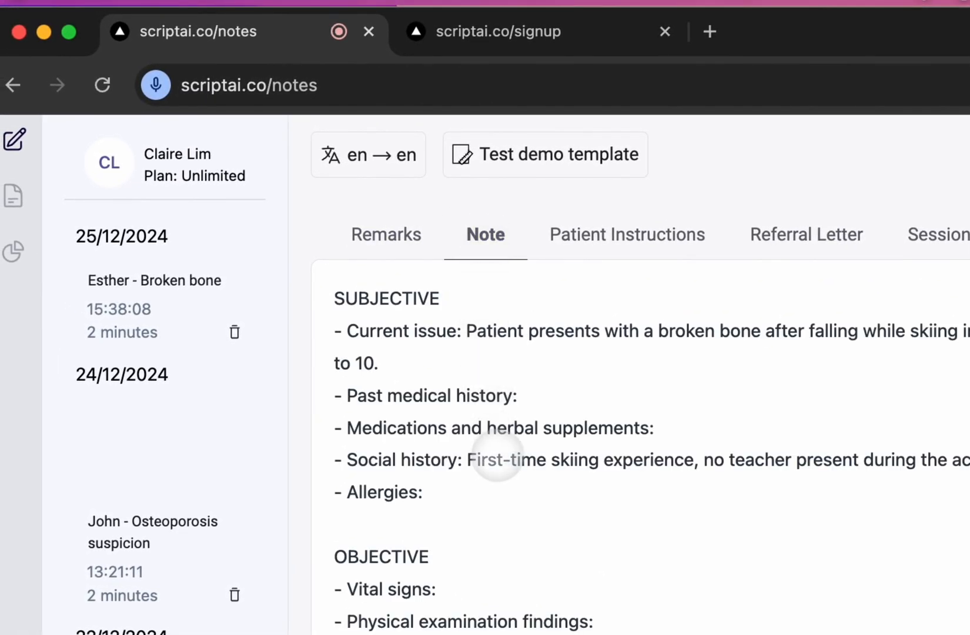
click(622, 239)
scroll(575, 421, down, 5)
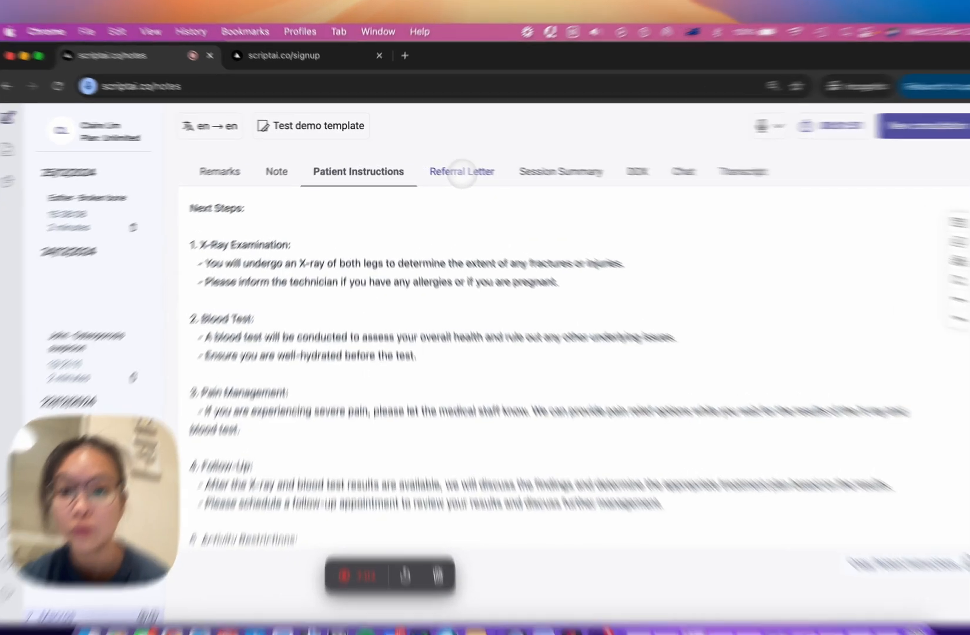
click(449, 167)
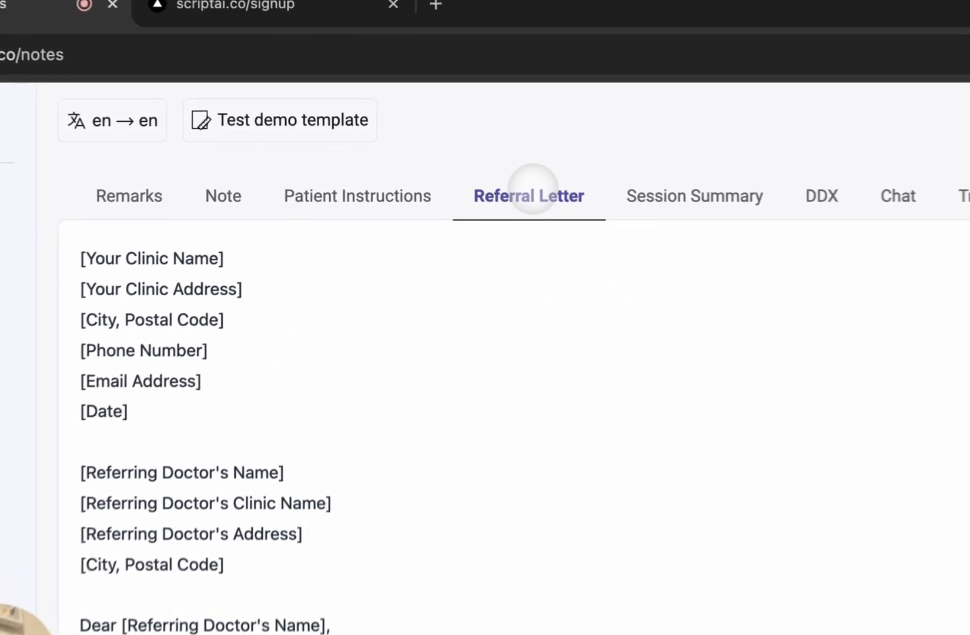
scroll(428, 437, down, 7)
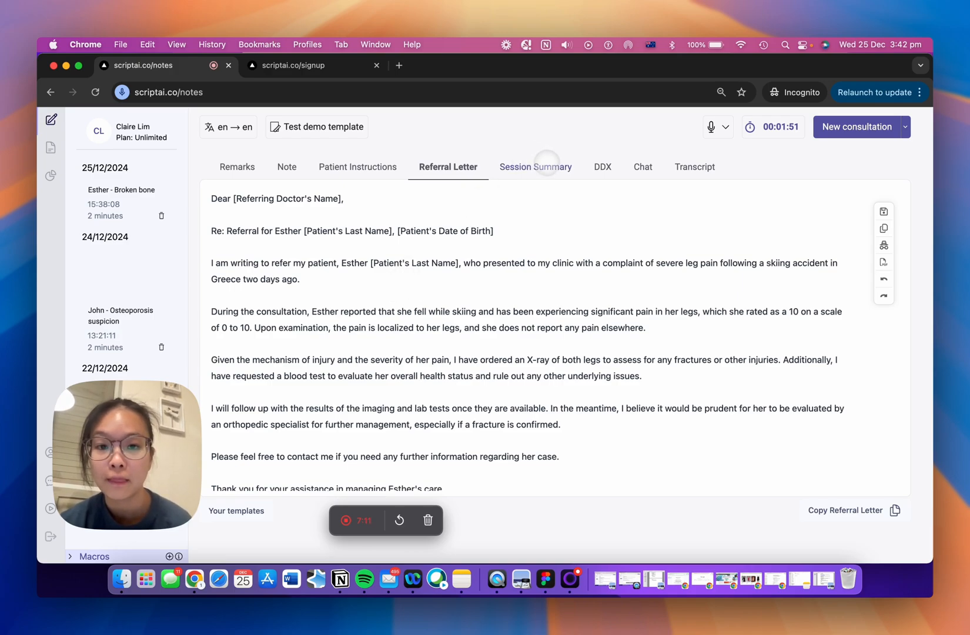
Step: Look through the Session Summary, DDX, Chat and Transcript of the consultation, ending back on the Note
click(542, 166)
scroll(523, 250, down, 2)
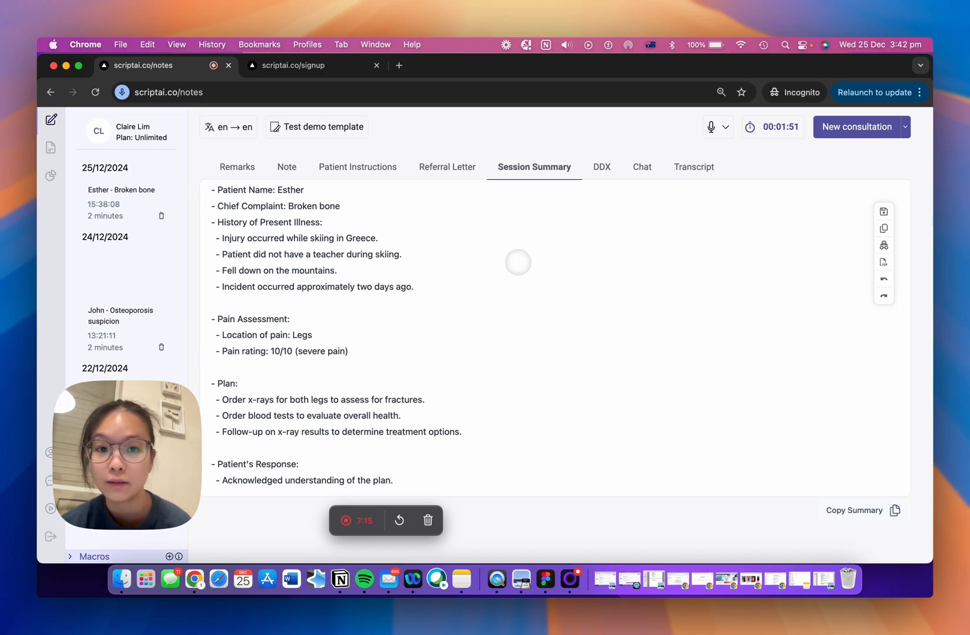
click(601, 167)
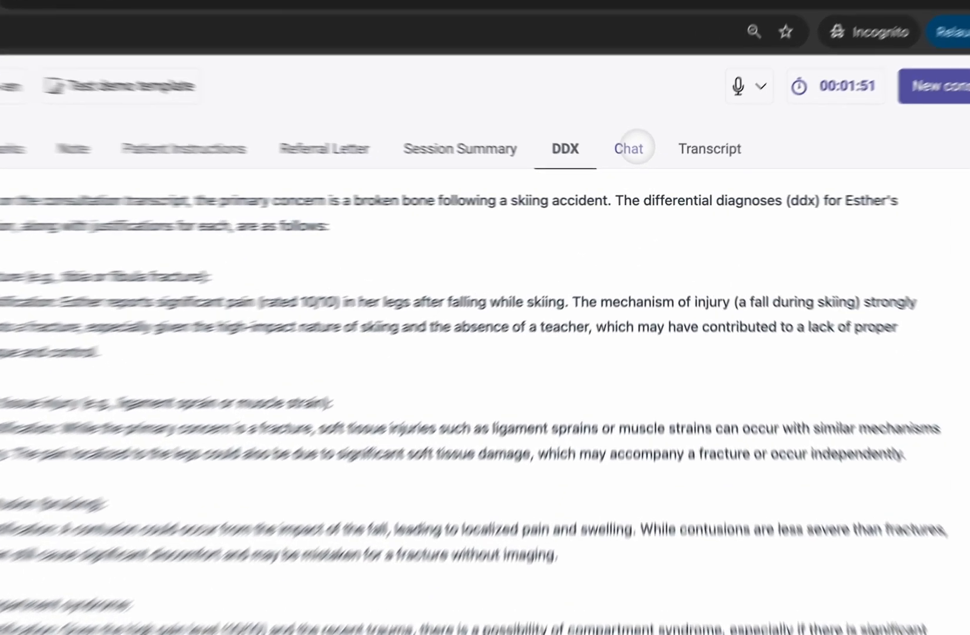
click(644, 166)
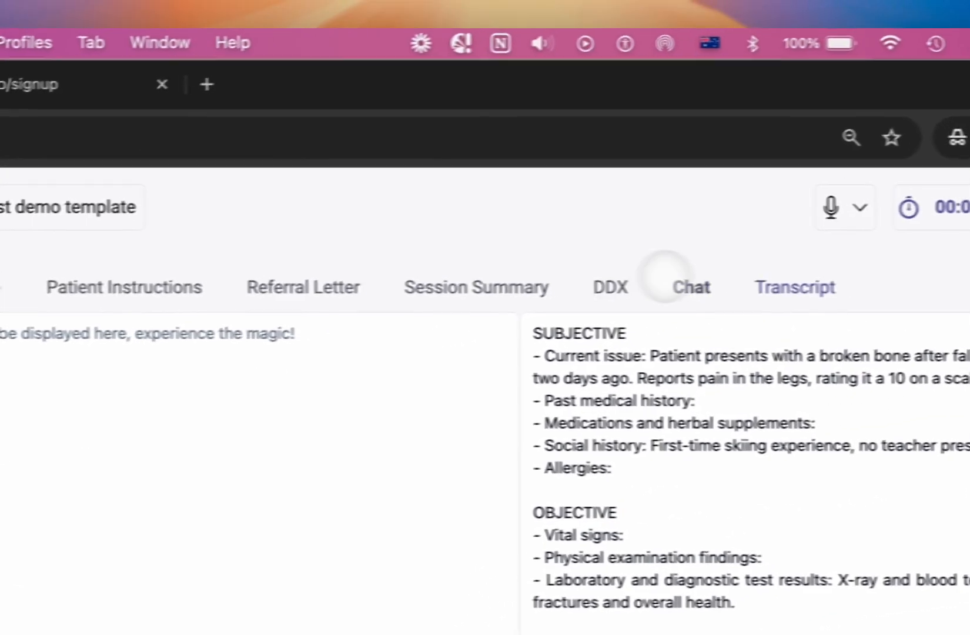
click(688, 216)
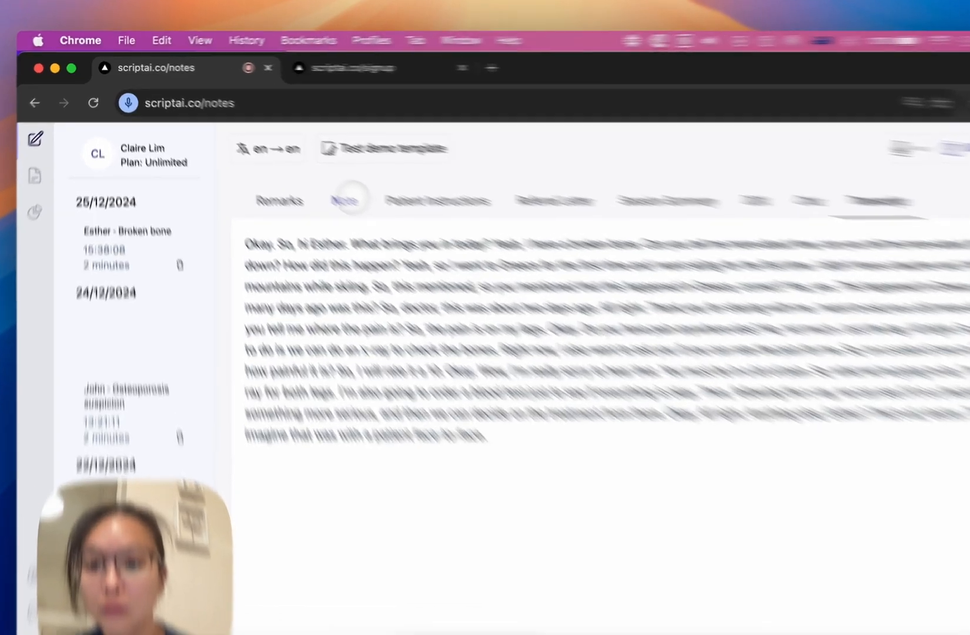
click(347, 201)
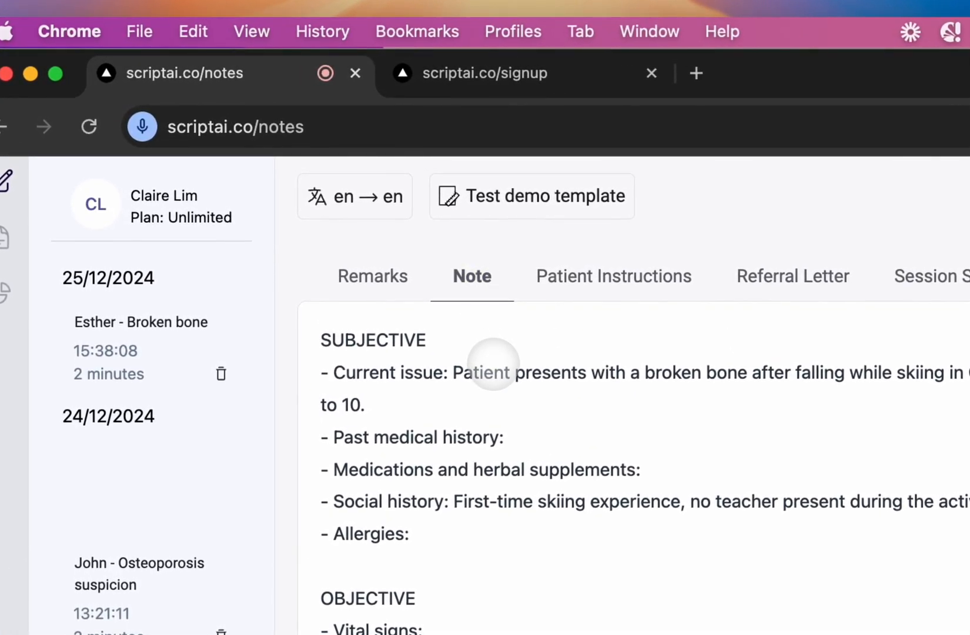